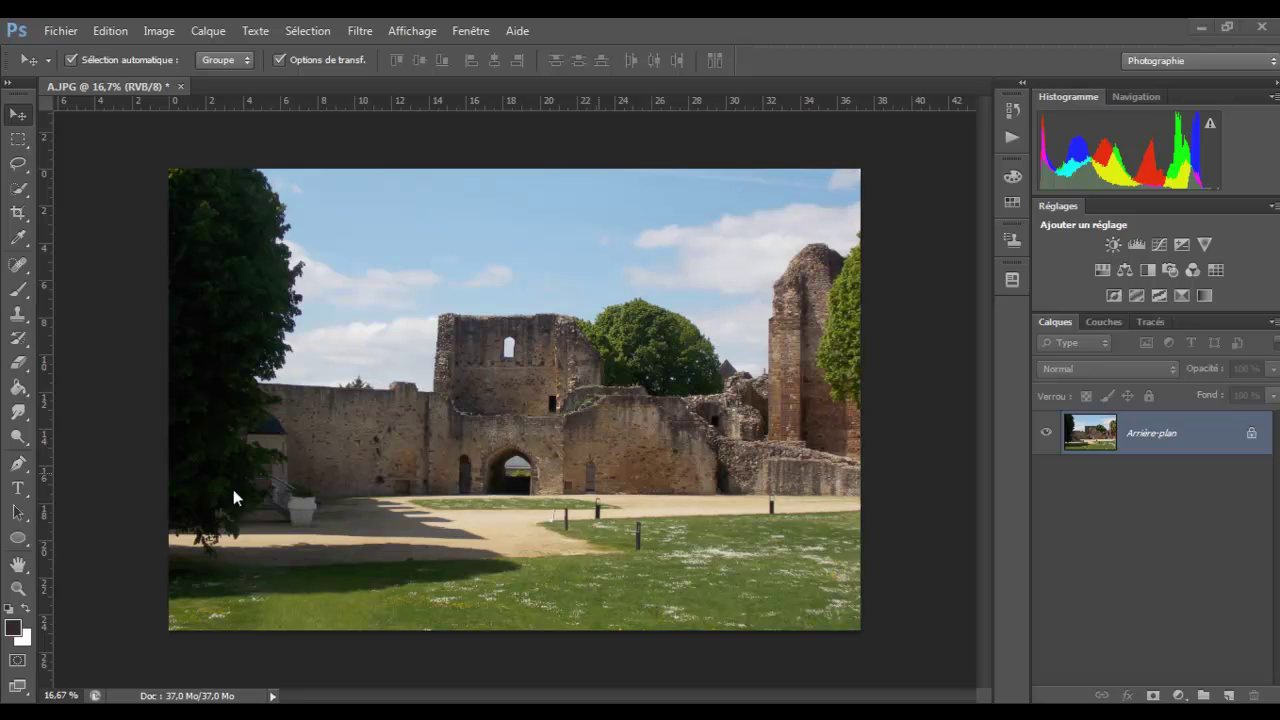
Step: Select the Clone Stamp tool from the stamp tool variants
left_click(22, 316)
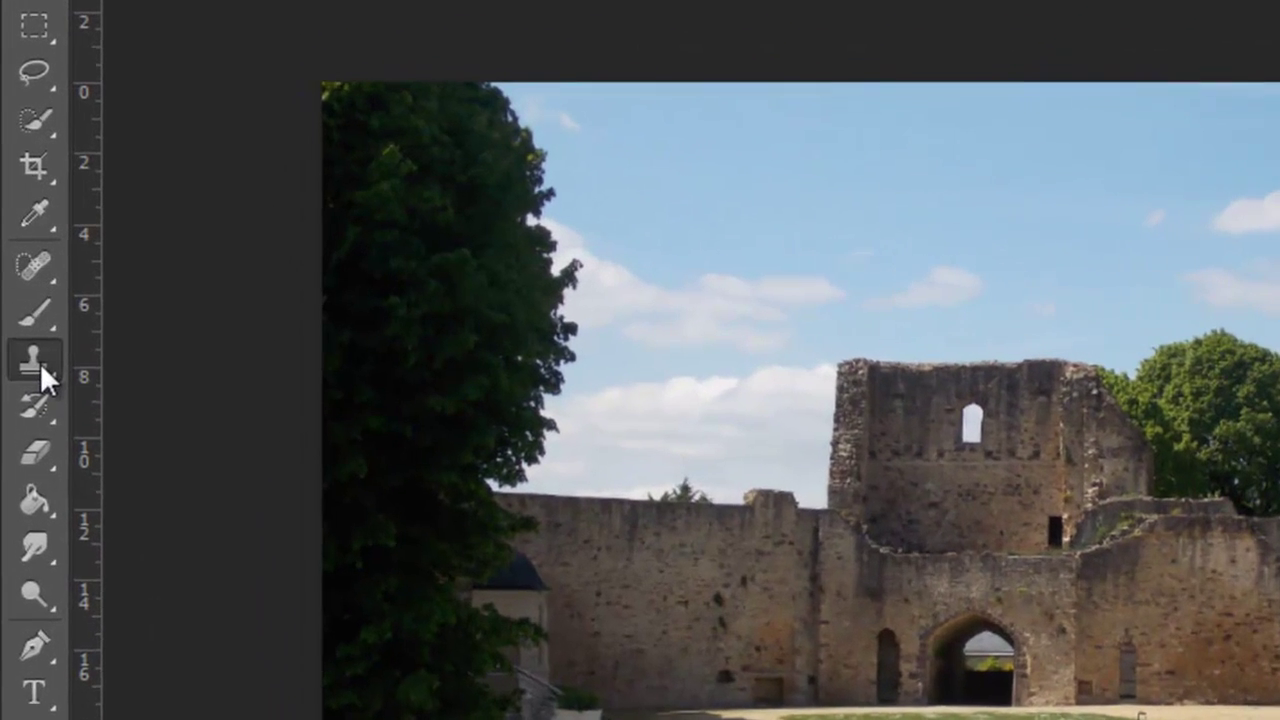
right_click(28, 340)
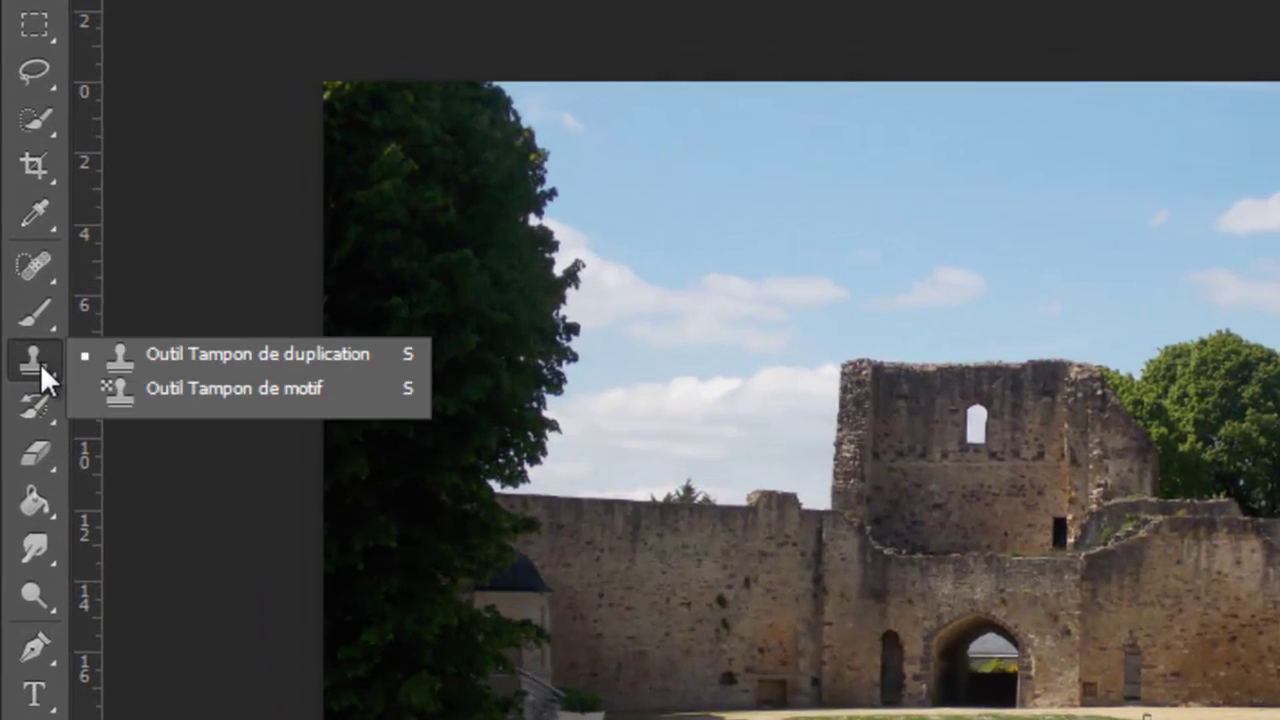
left_click(257, 354)
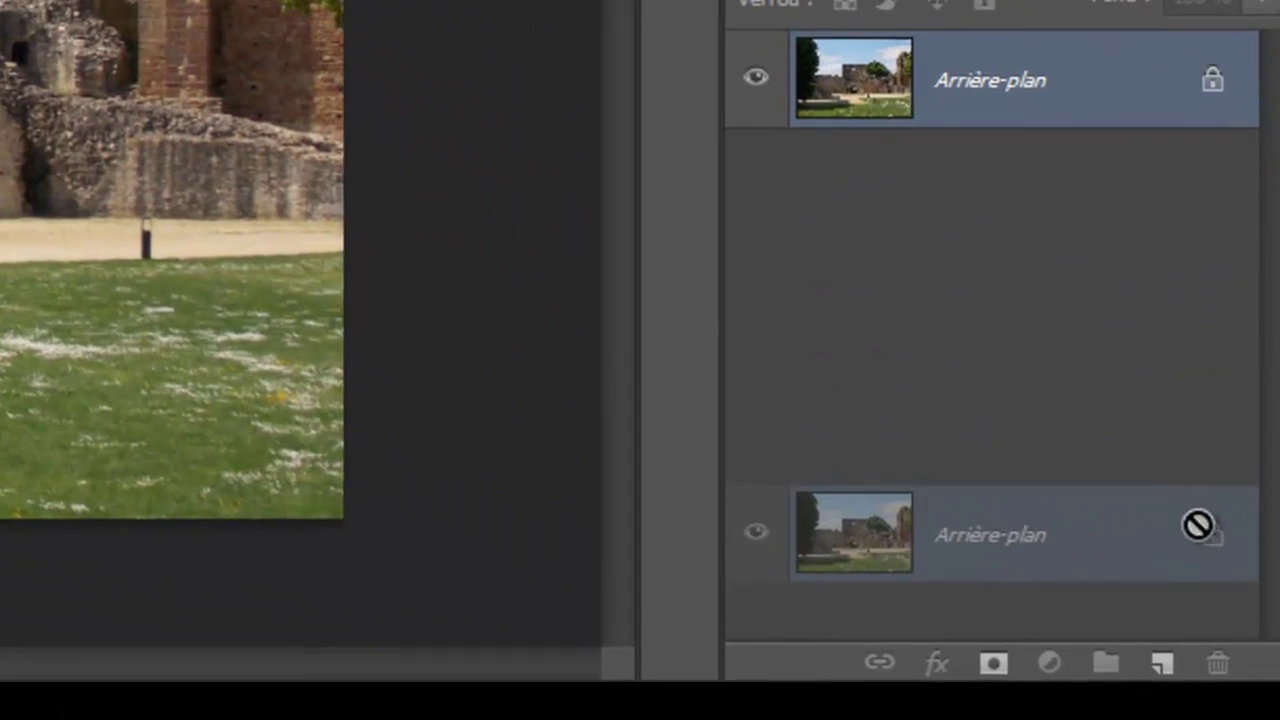
Step: Duplicate Arrière-plan as 'Arrière-plan copie' and make the copy the working layer
left_click_drag(1166, 430, 1225, 695)
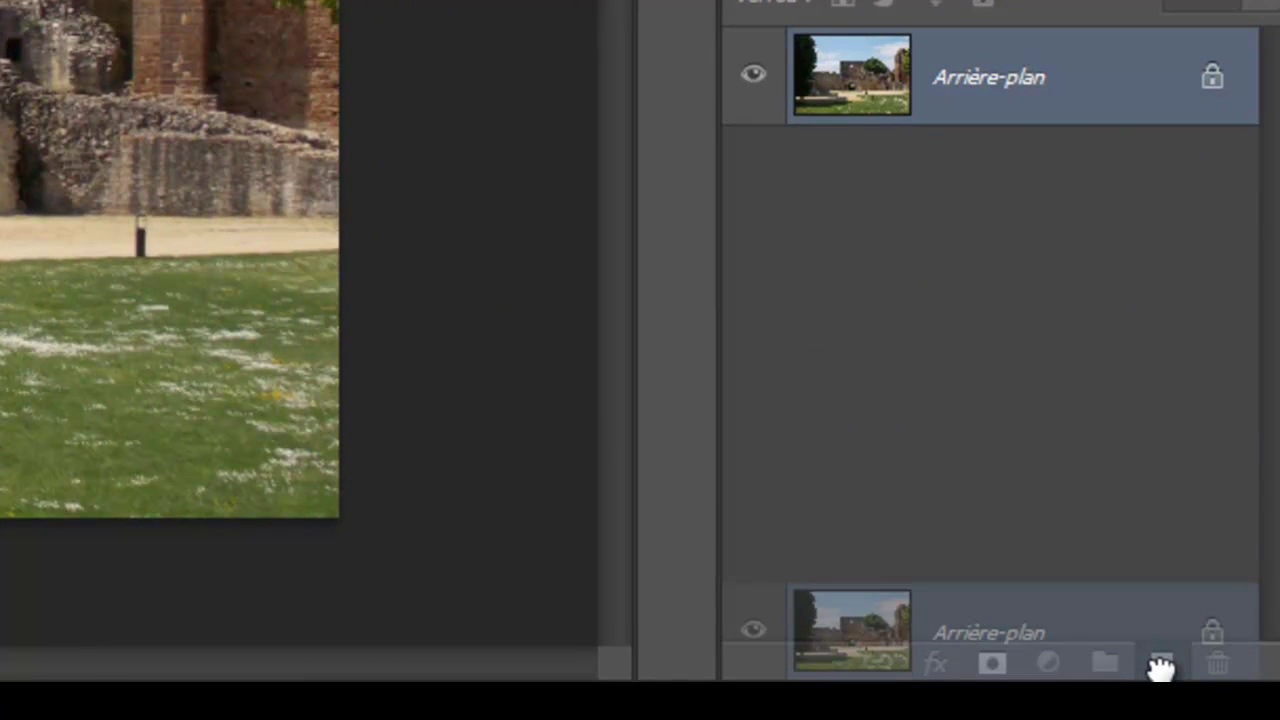
left_click_drag(1160, 668, 1162, 670)
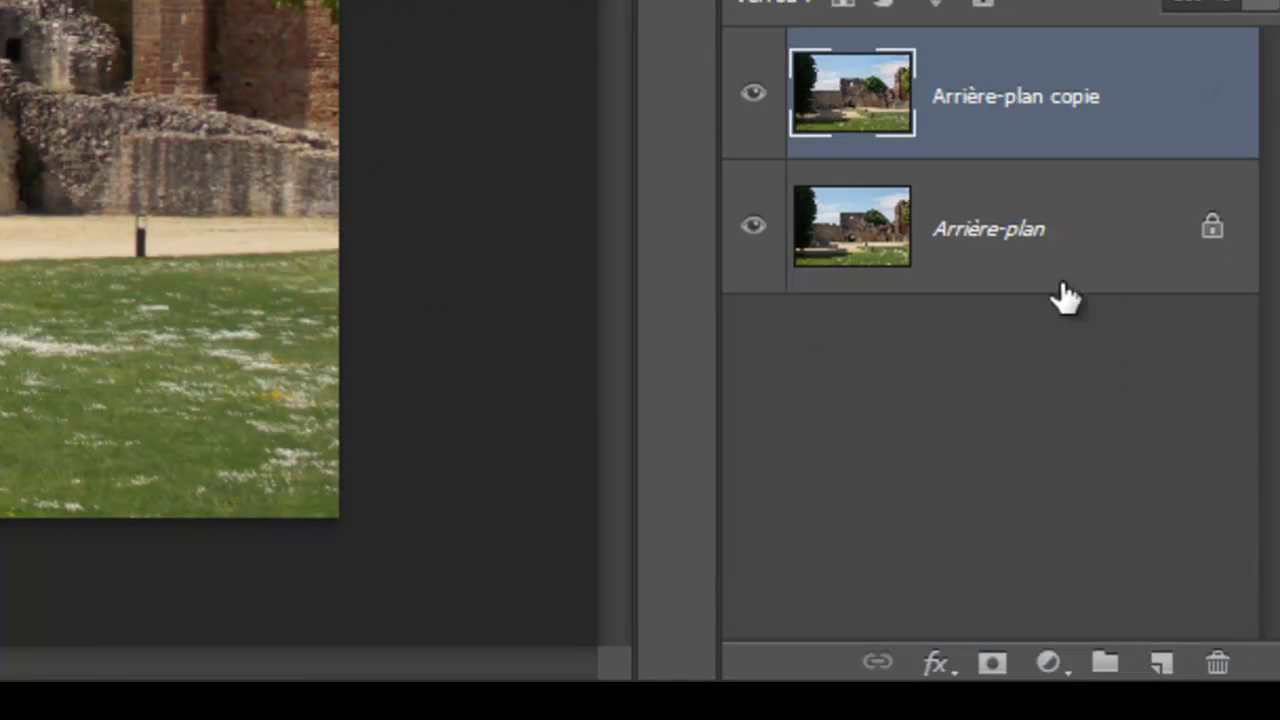
left_click(1098, 350)
left_click(1080, 258)
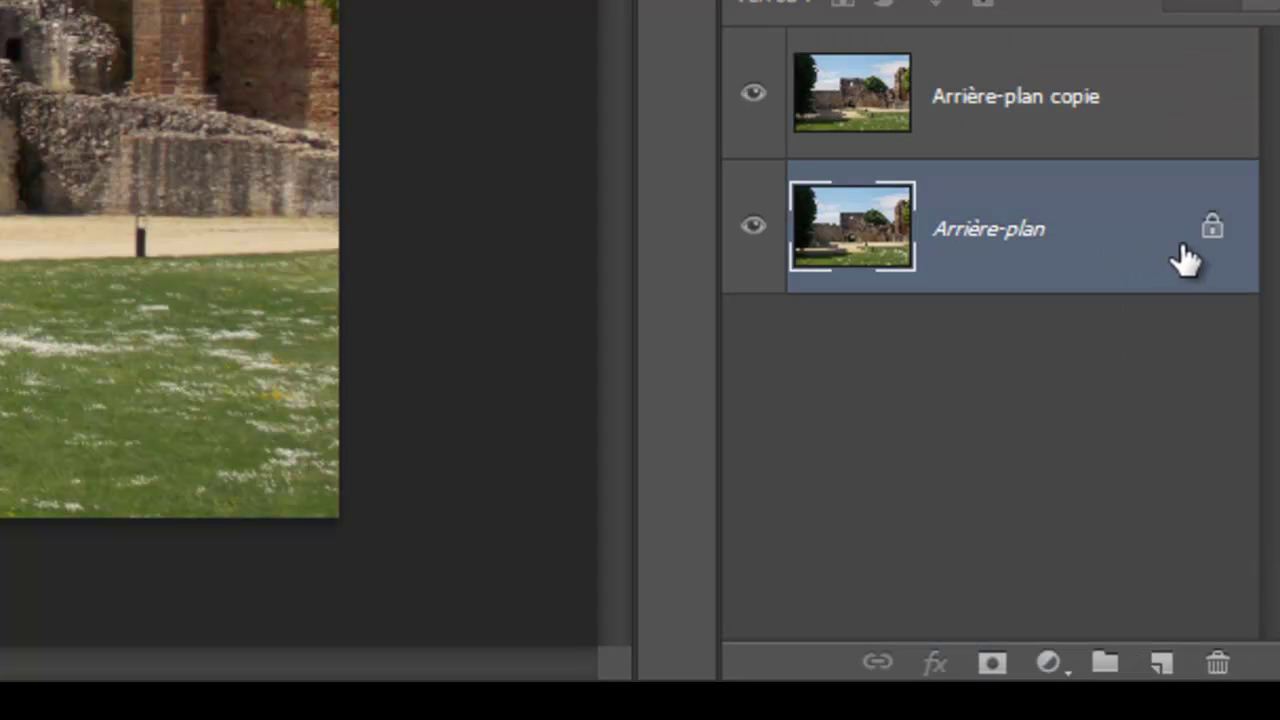
left_click(1150, 130)
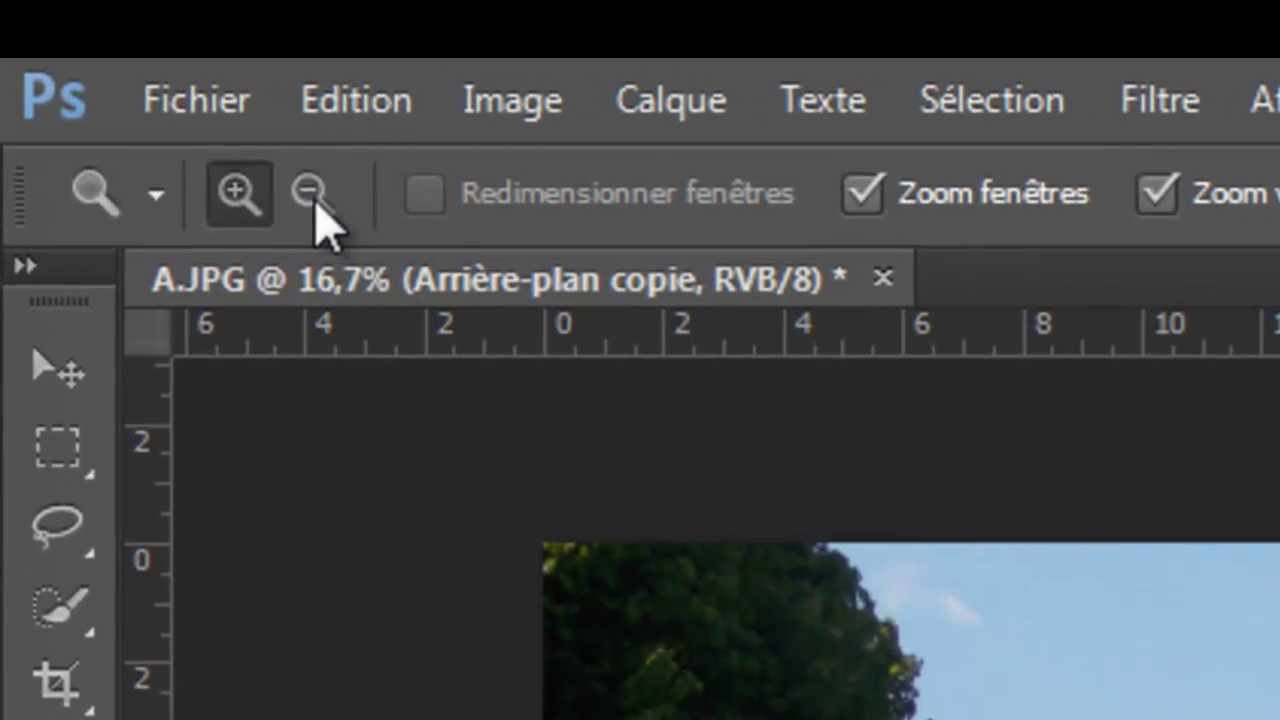
Step: Zoom out on the castle photo, then zoom in to about 198% on the arched gateway
left_click(308, 196)
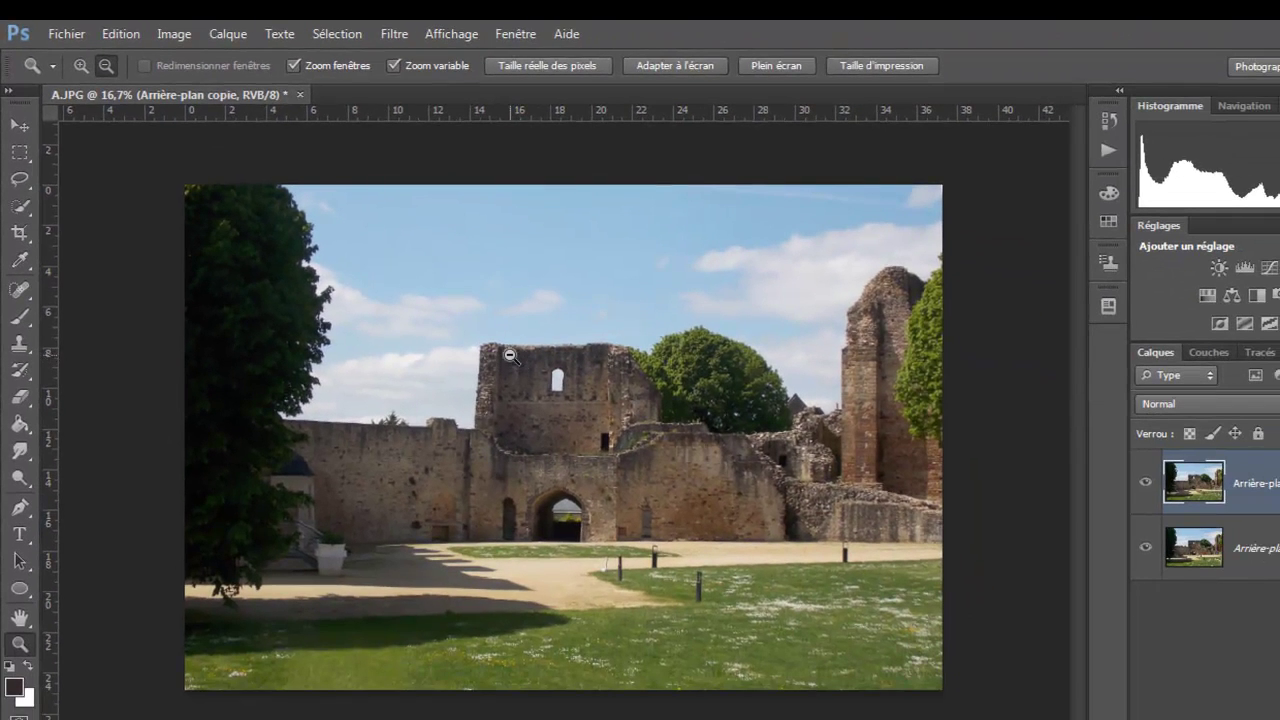
left_click(450, 305)
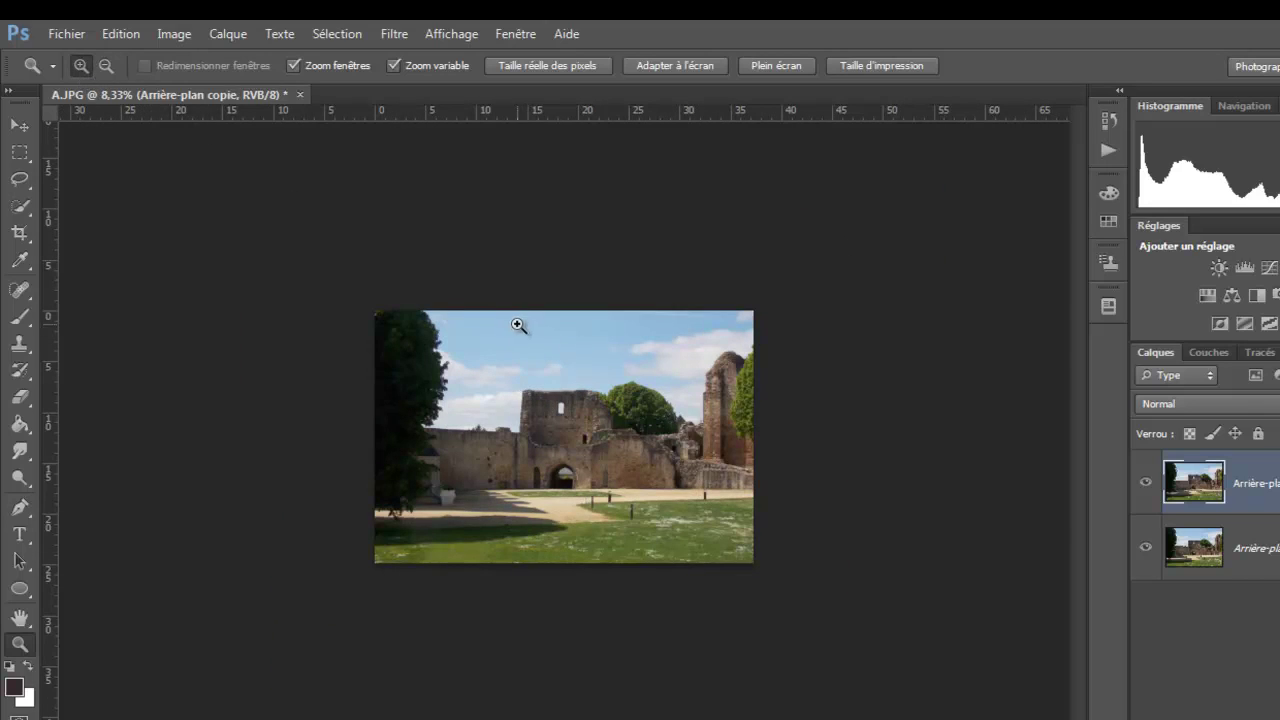
left_click(521, 390)
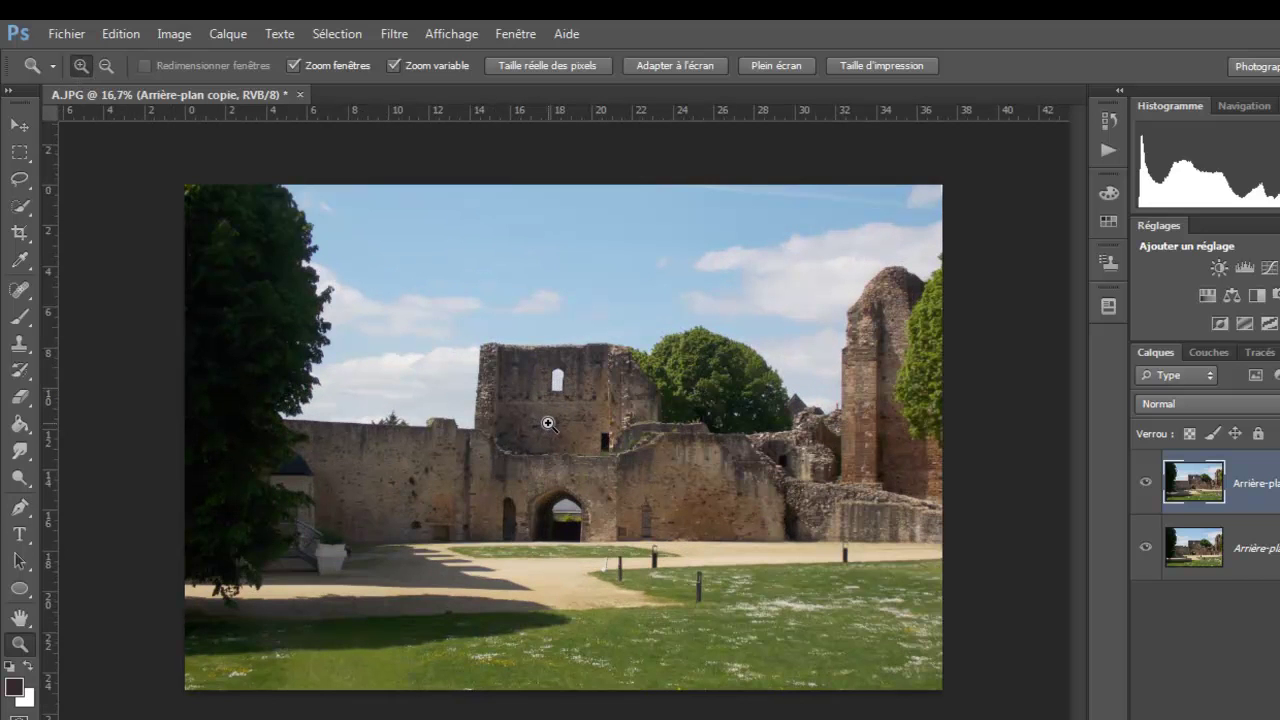
mouse_move(548, 424)
left_mouse_down()
mouse_move(561, 551)
mouse_move(574, 449)
mouse_move(506, 678)
left_mouse_up()
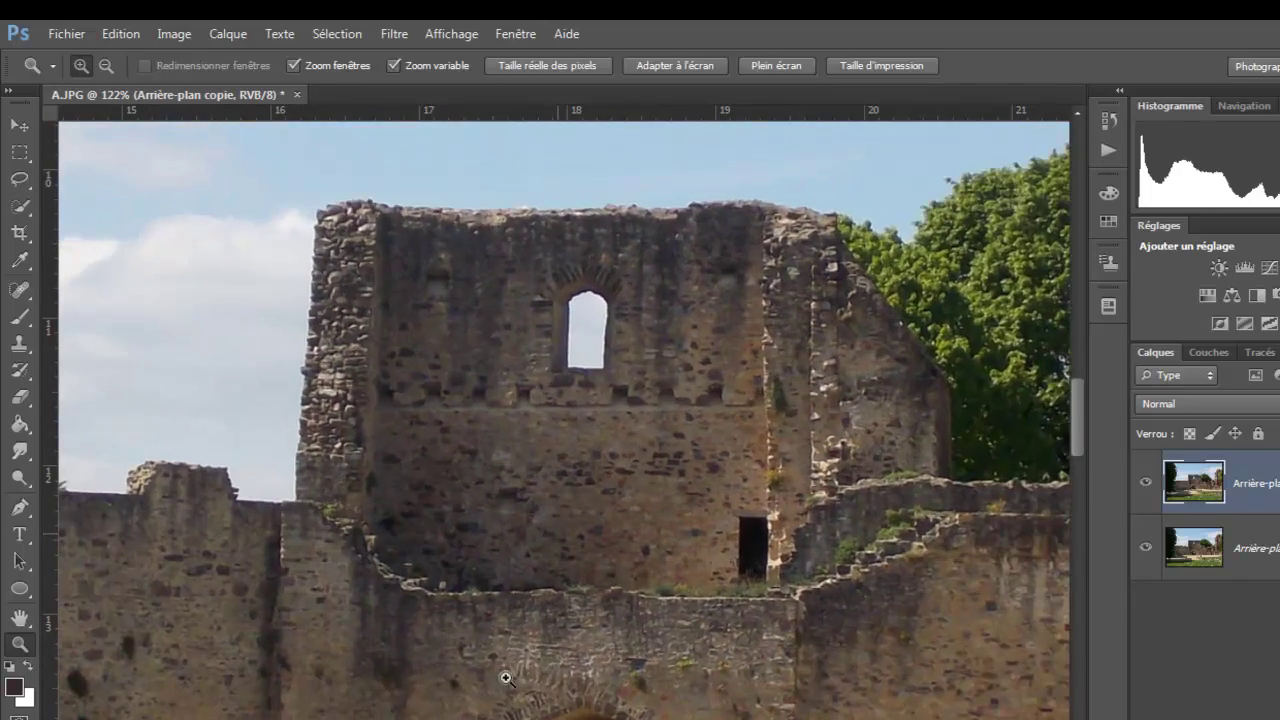
mouse_move(603, 426)
left_mouse_down()
mouse_move(583, 526)
mouse_move(589, 613)
mouse_move(797, 711)
left_mouse_up()
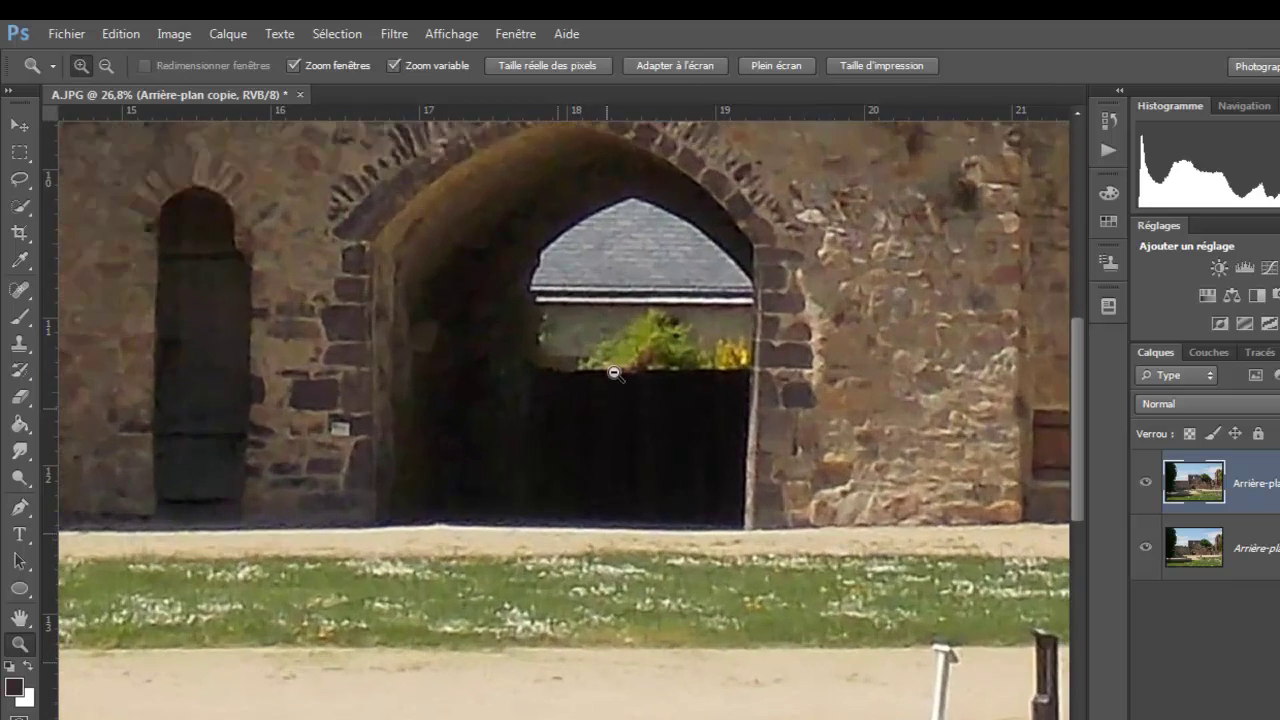
left_click(614, 373)
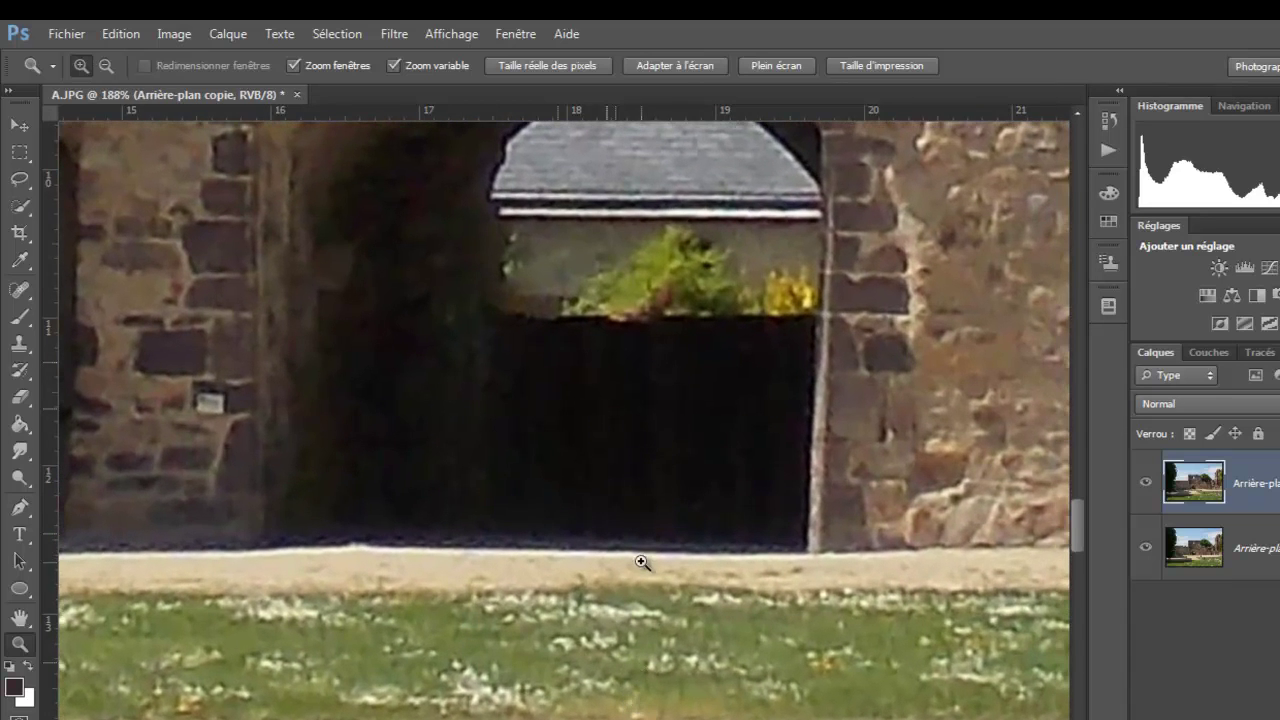
left_click(644, 612)
left_click_drag(734, 251, 774, 397)
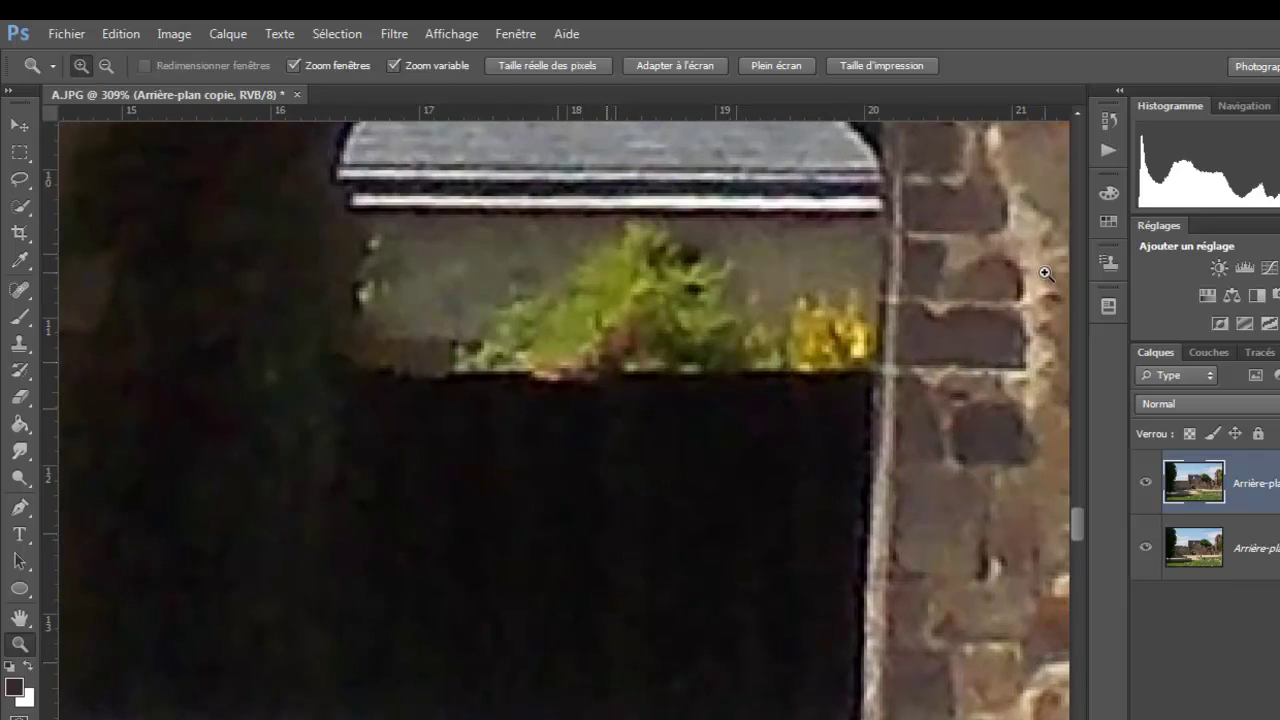
mouse_move(1029, 425)
left_mouse_down()
mouse_move(1020, 457)
mouse_move(930, 460)
left_mouse_up()
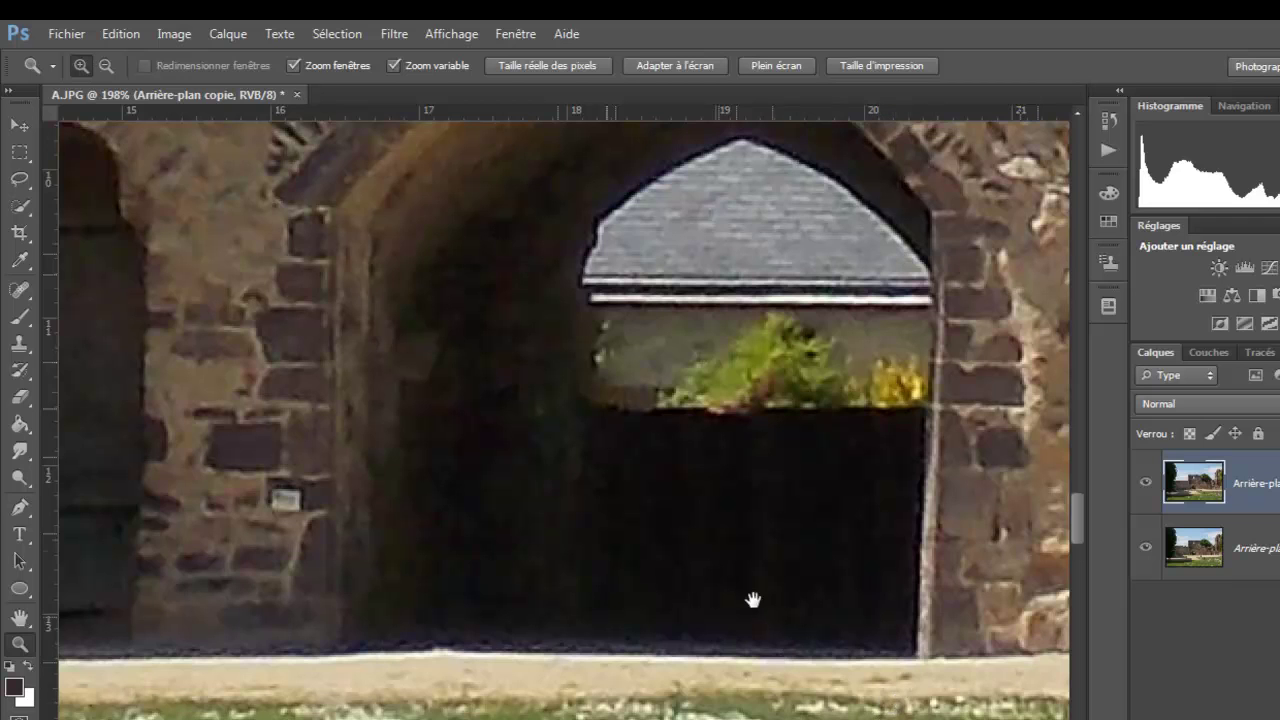
Step: Pan to the dark posts on the sandy path and make Clone Stamp the active tool
mouse_move(769, 507)
left_mouse_down()
mouse_move(460, 337)
mouse_move(280, 271)
mouse_move(69, 300)
left_mouse_up()
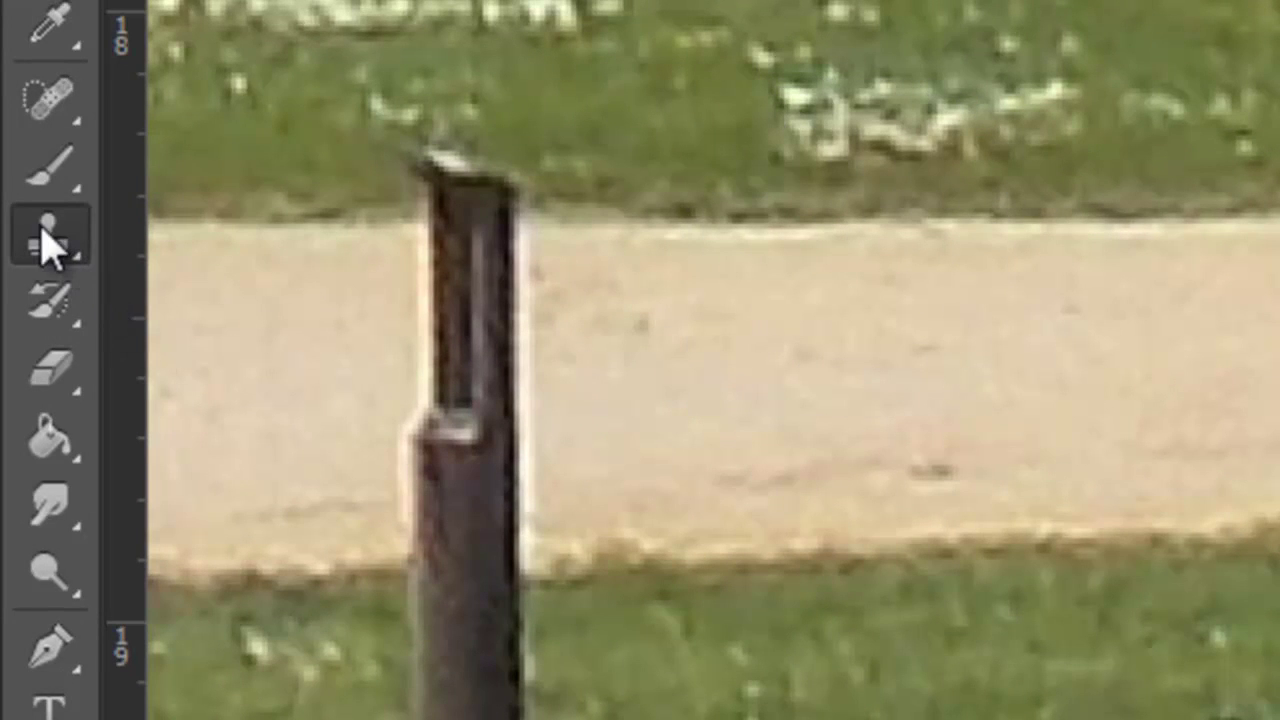
right_click(45, 240)
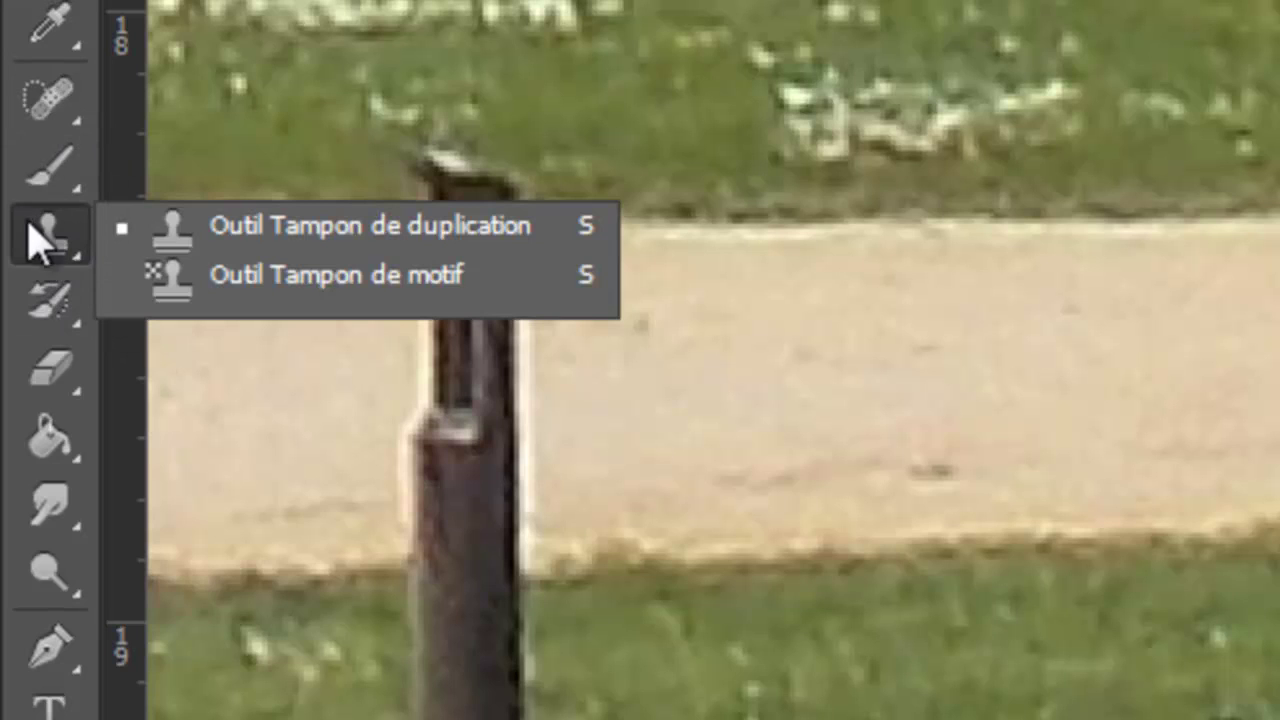
right_click(66, 100)
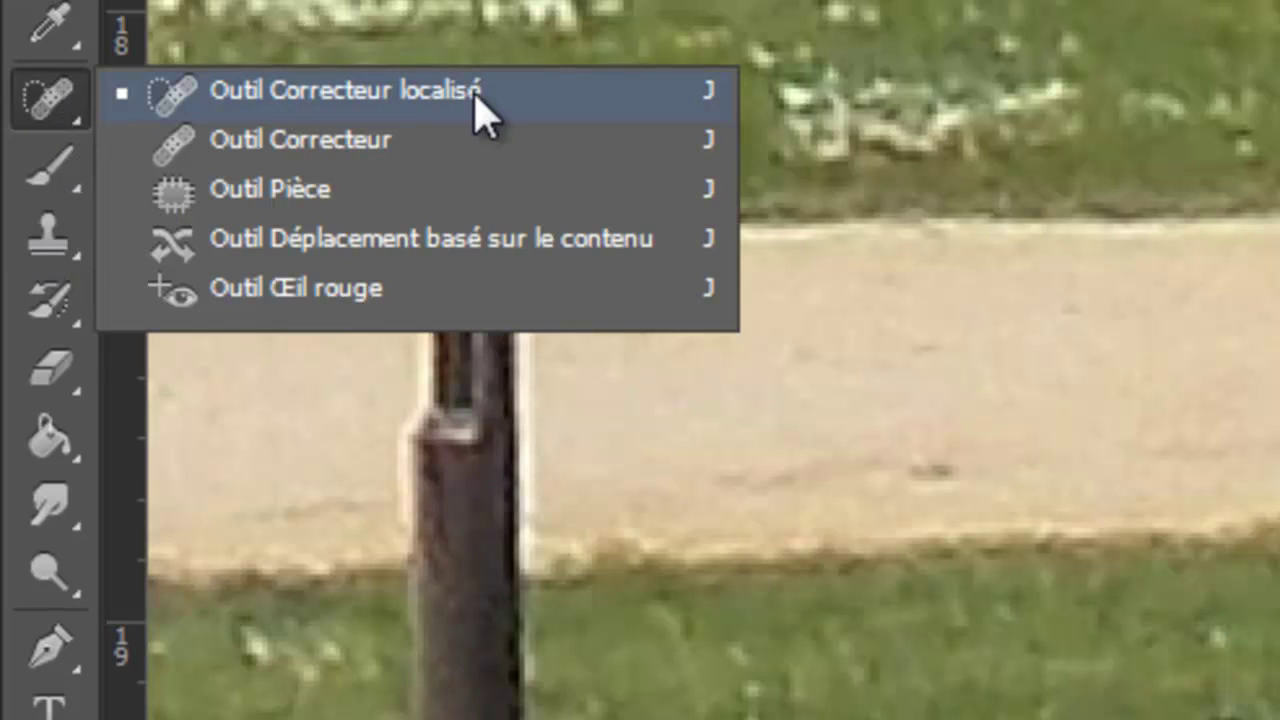
left_click(46, 255)
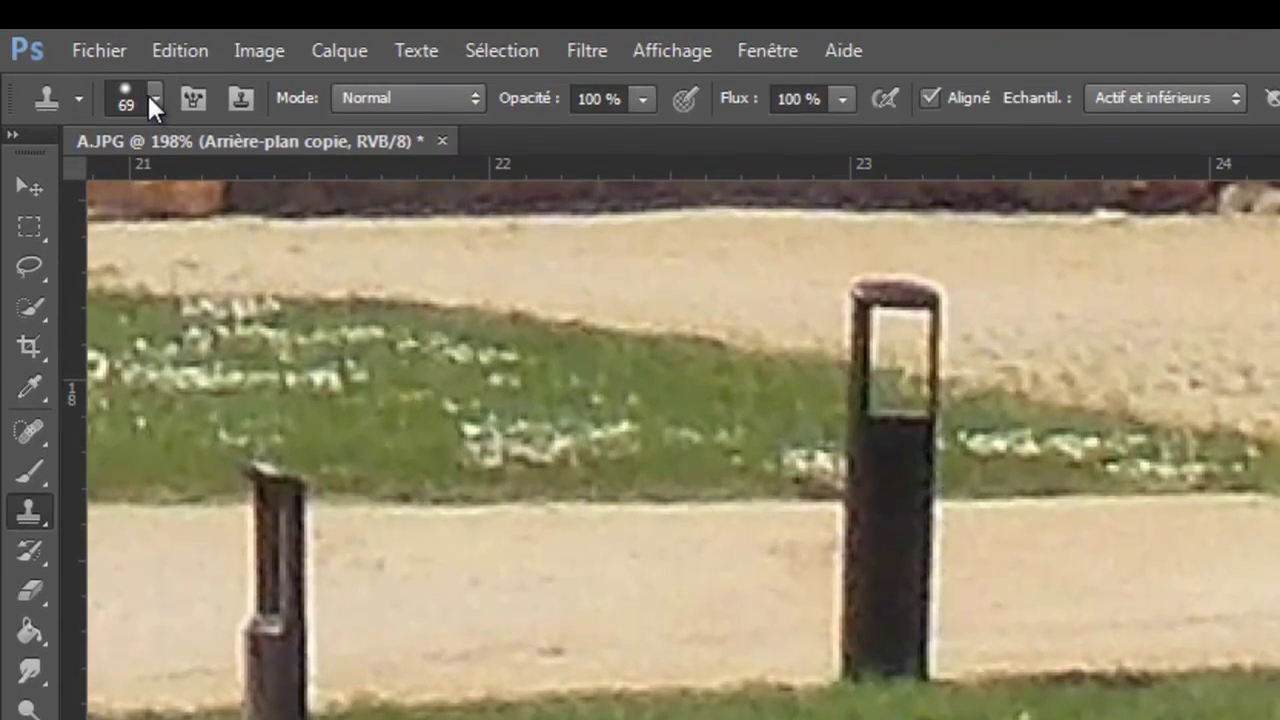
Step: Choose the soft 60 px brush for the Clone Stamp
left_click(153, 97)
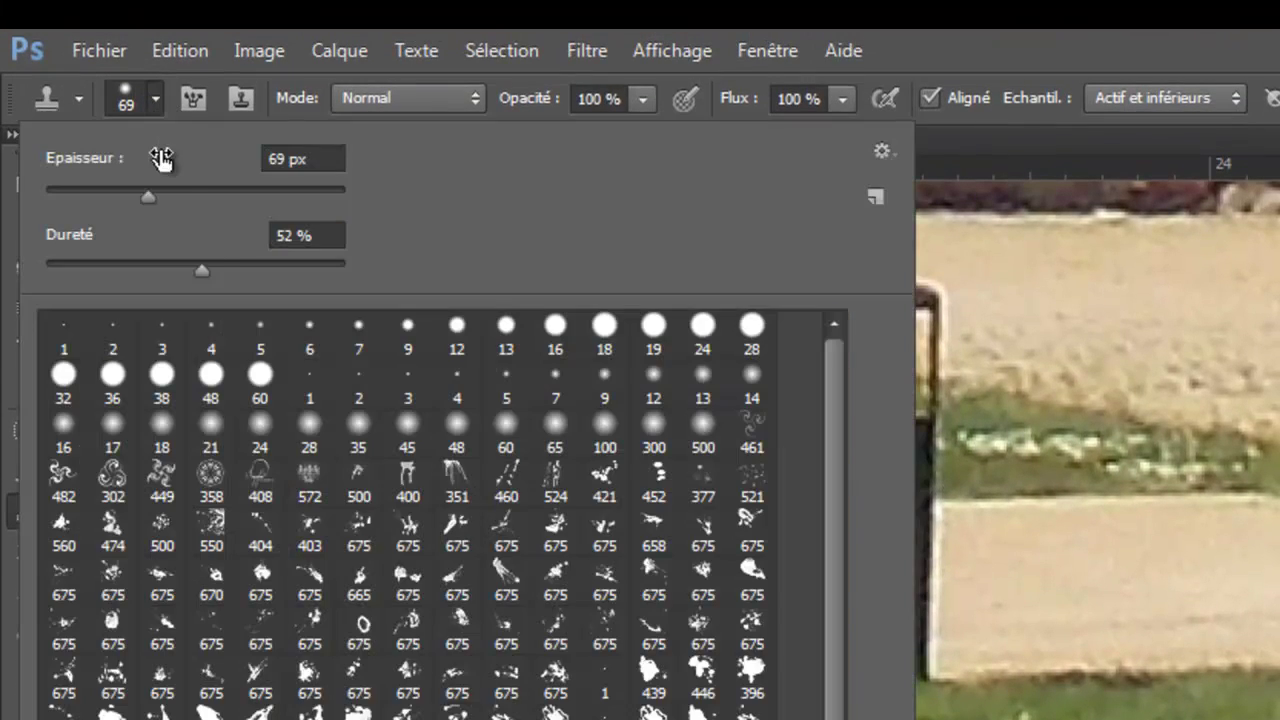
left_click(513, 433)
left_click(79, 98)
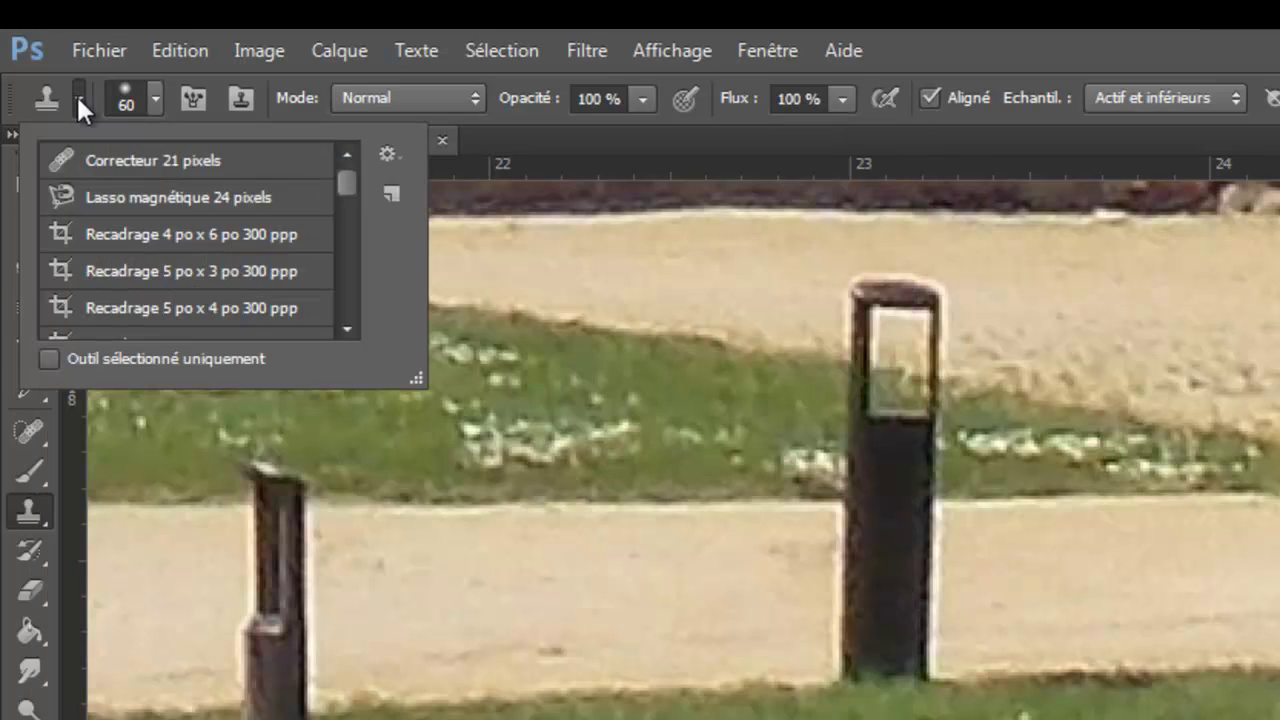
Step: Dismiss the missing-source warning, sample the path edge, and clone sand over the right post's middle
left_click(1025, 478)
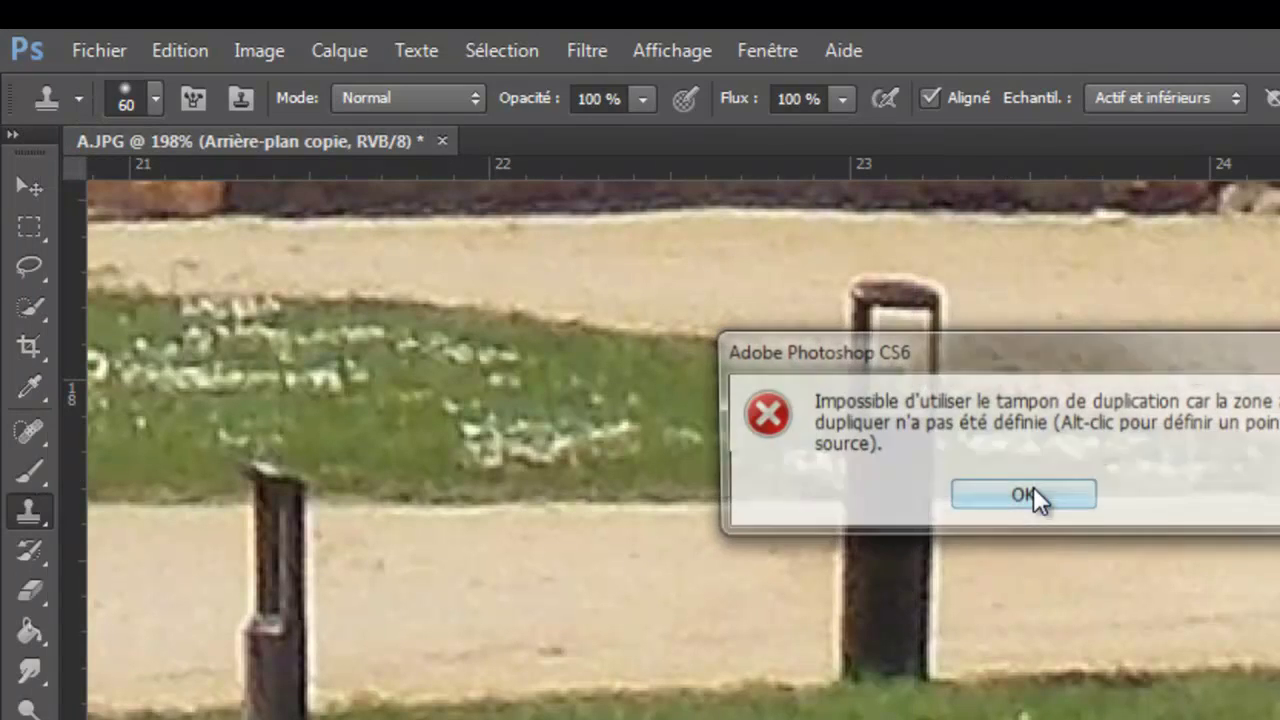
left_click(1030, 498)
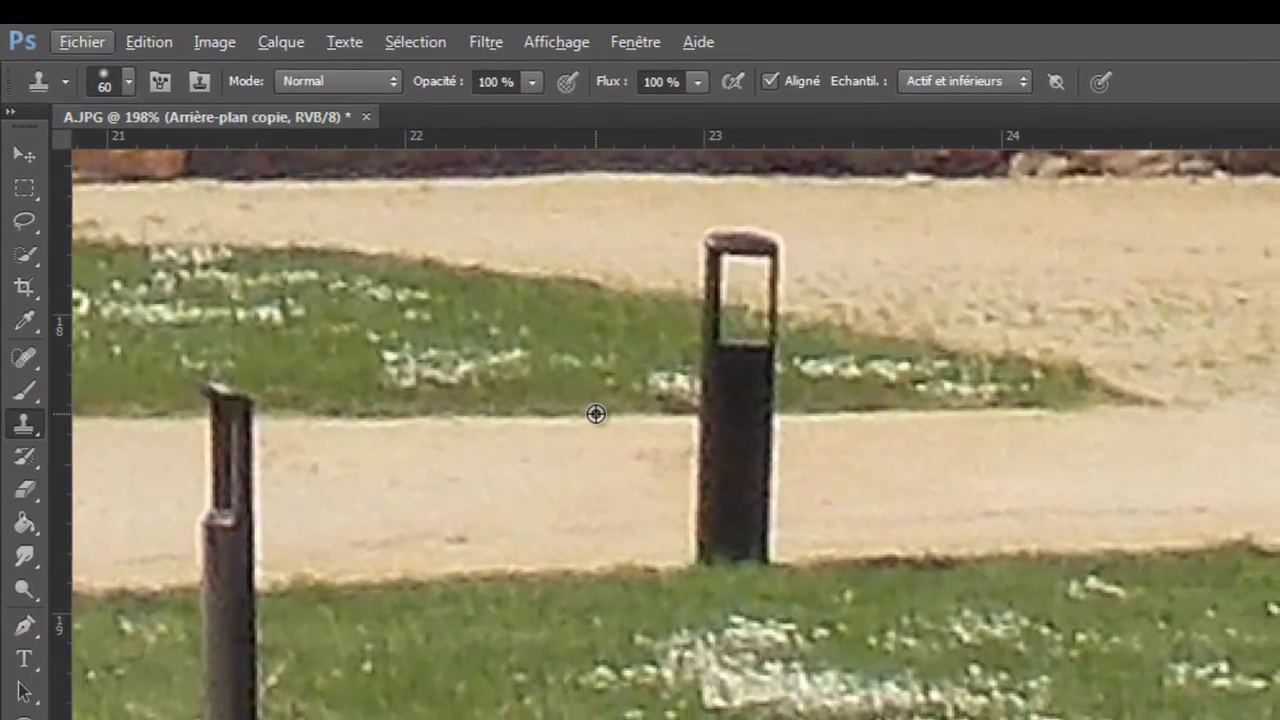
left_click(596, 414, "alt")
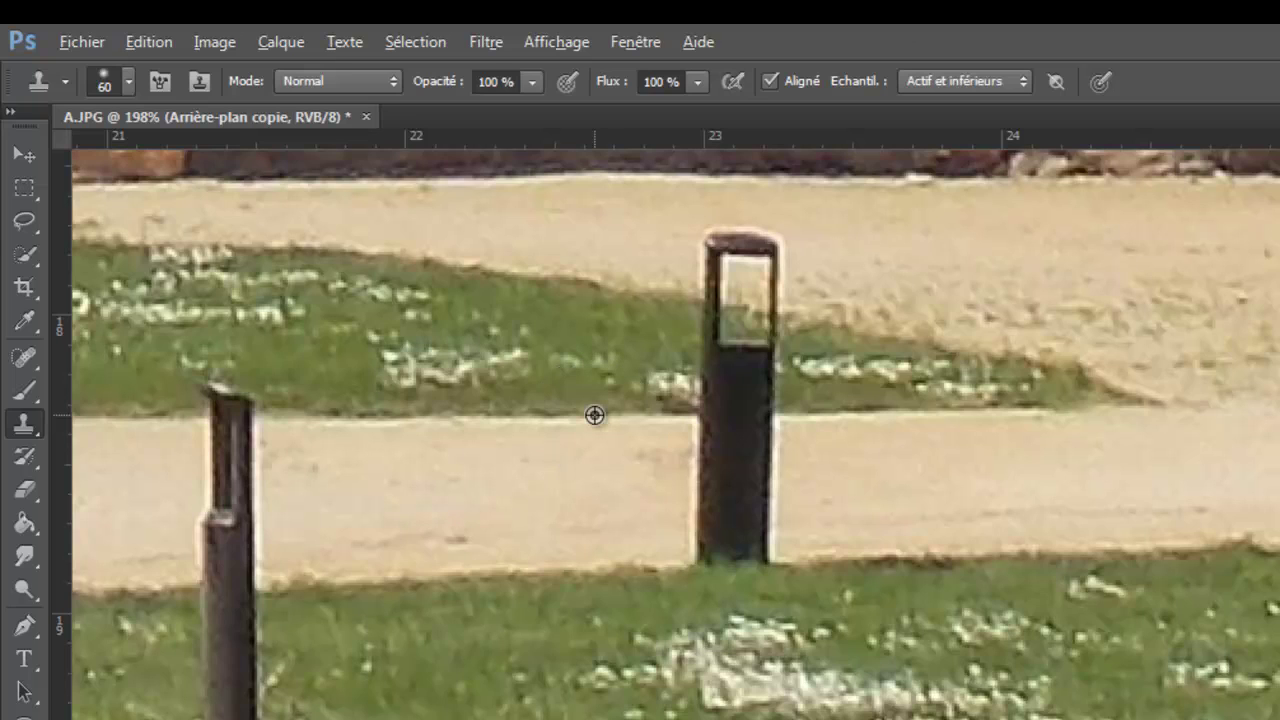
left_click_drag(720, 416, 737, 414)
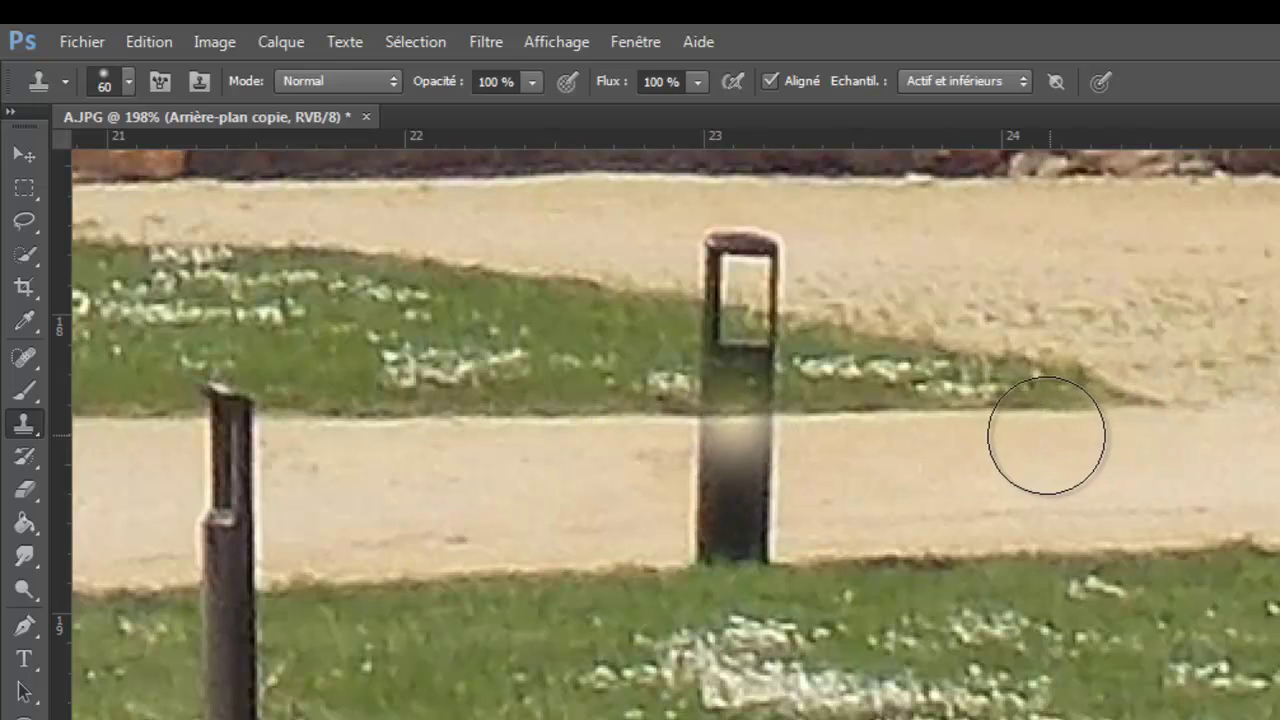
Step: Adjust the Dureté slider to set the 60 px clone brush hardness to about 55%
left_click(130, 81)
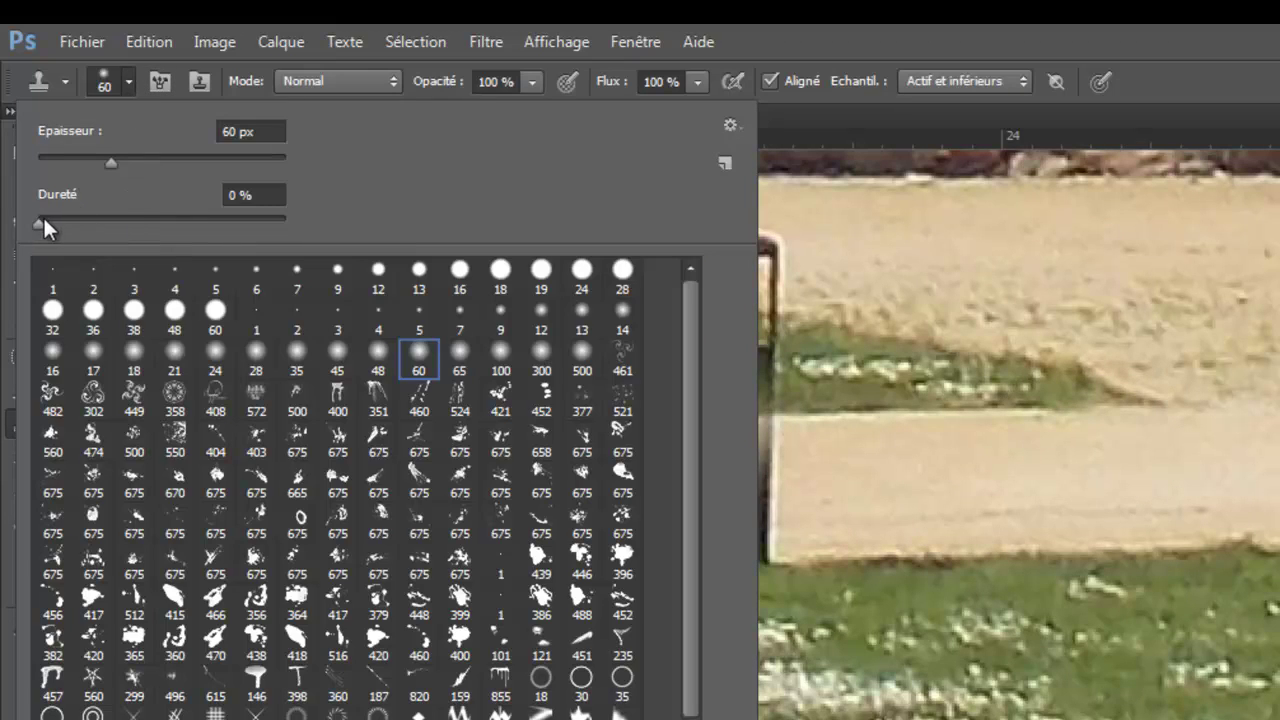
left_click_drag(38, 217, 158, 220)
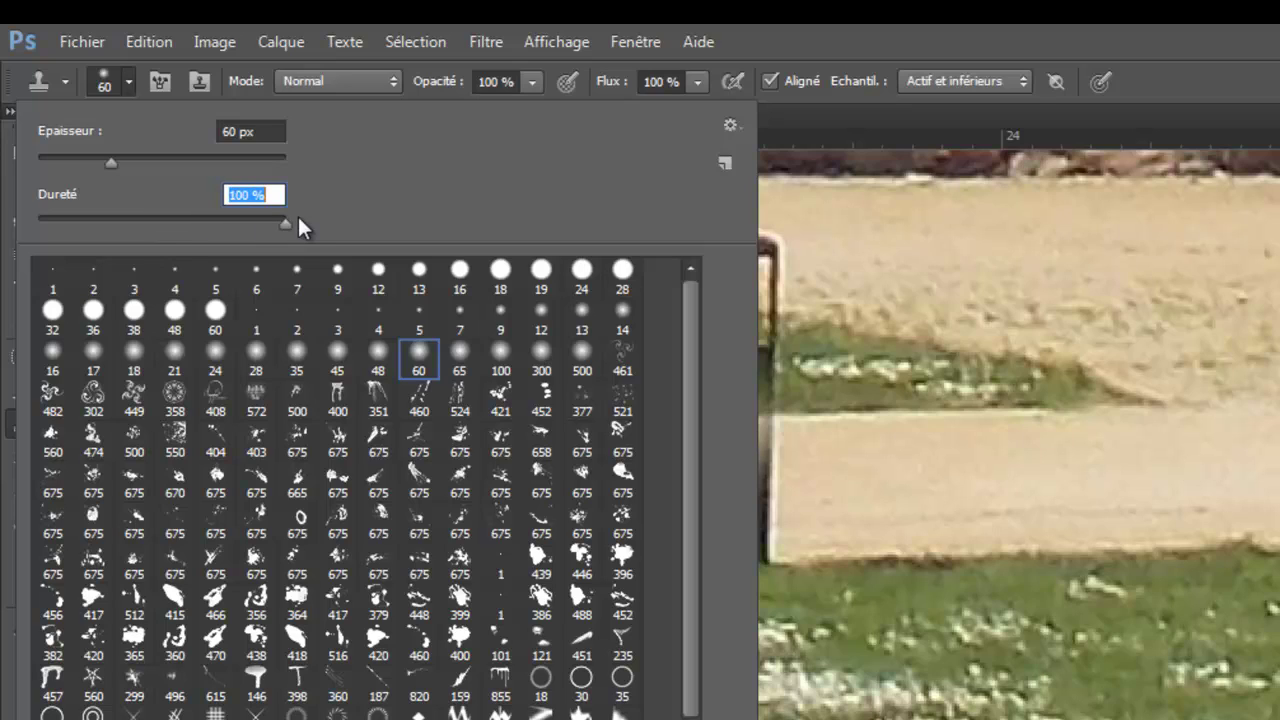
left_click_drag(302, 226, 282, 222)
left_click_drag(283, 222, 288, 220)
left_click_drag(197, 210, 118, 209)
left_click_drag(58, 222, 172, 222)
left_click(68, 79)
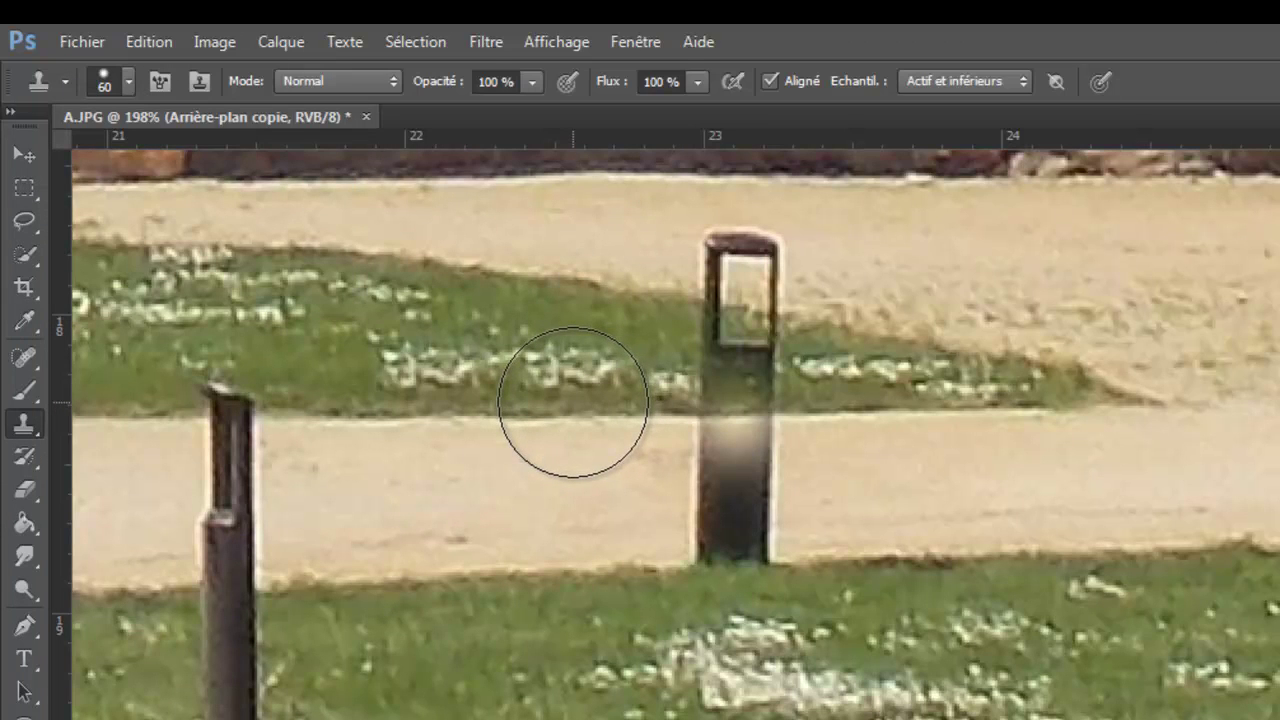
Step: Sample grass beside the post and clone grass and sand over the dark post's middle, top and base
left_click(573, 402)
left_click(598, 407, "alt")
left_click(738, 407)
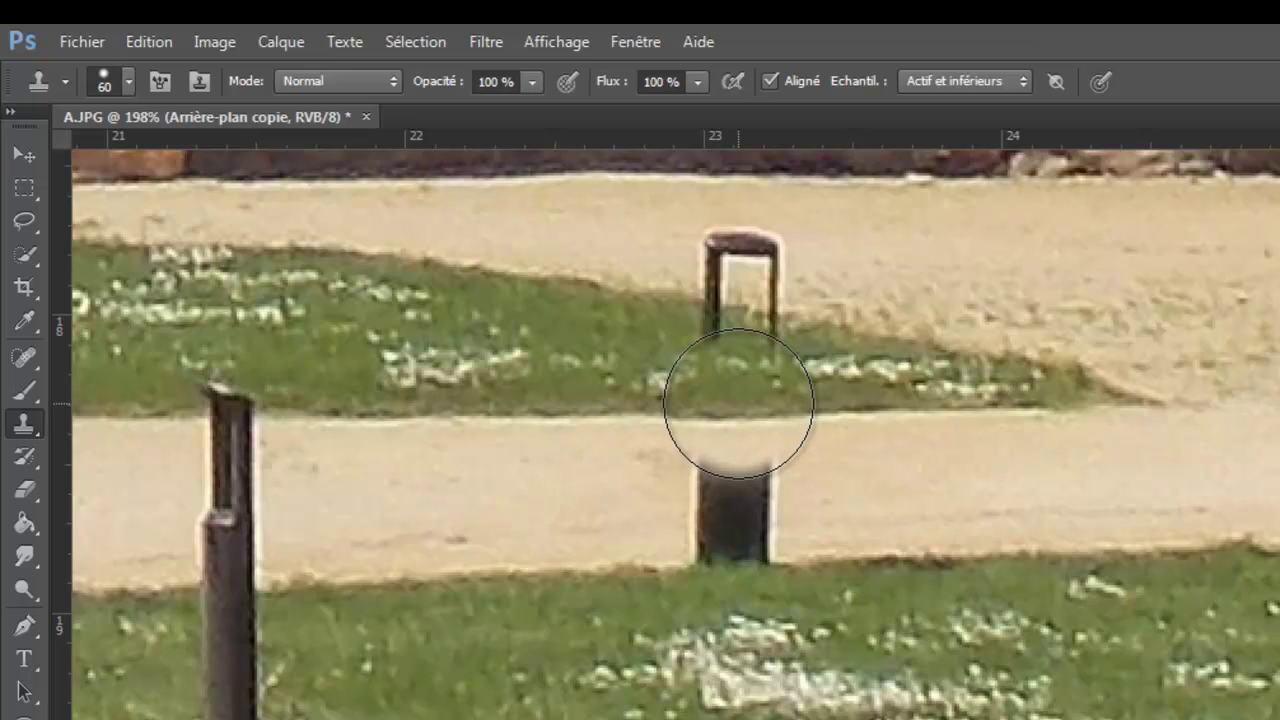
left_click_drag(738, 403, 731, 398)
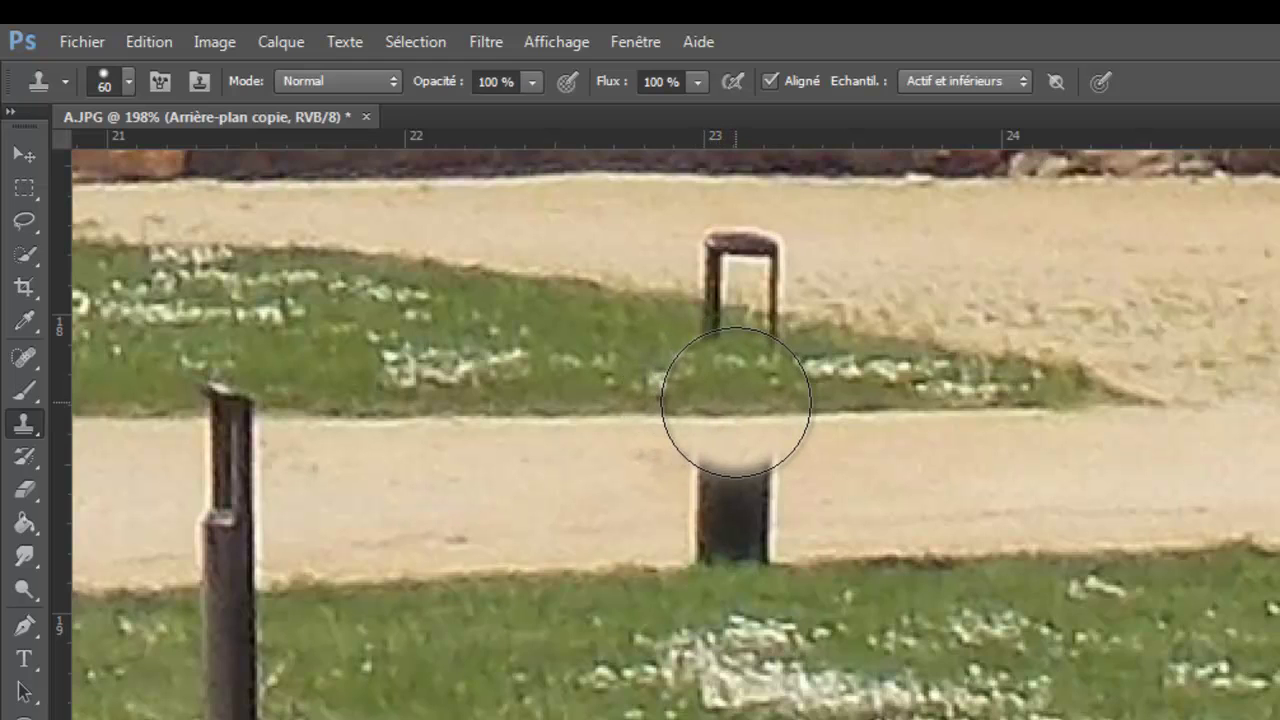
left_click(896, 340, "alt")
left_click_drag(774, 311, 736, 308)
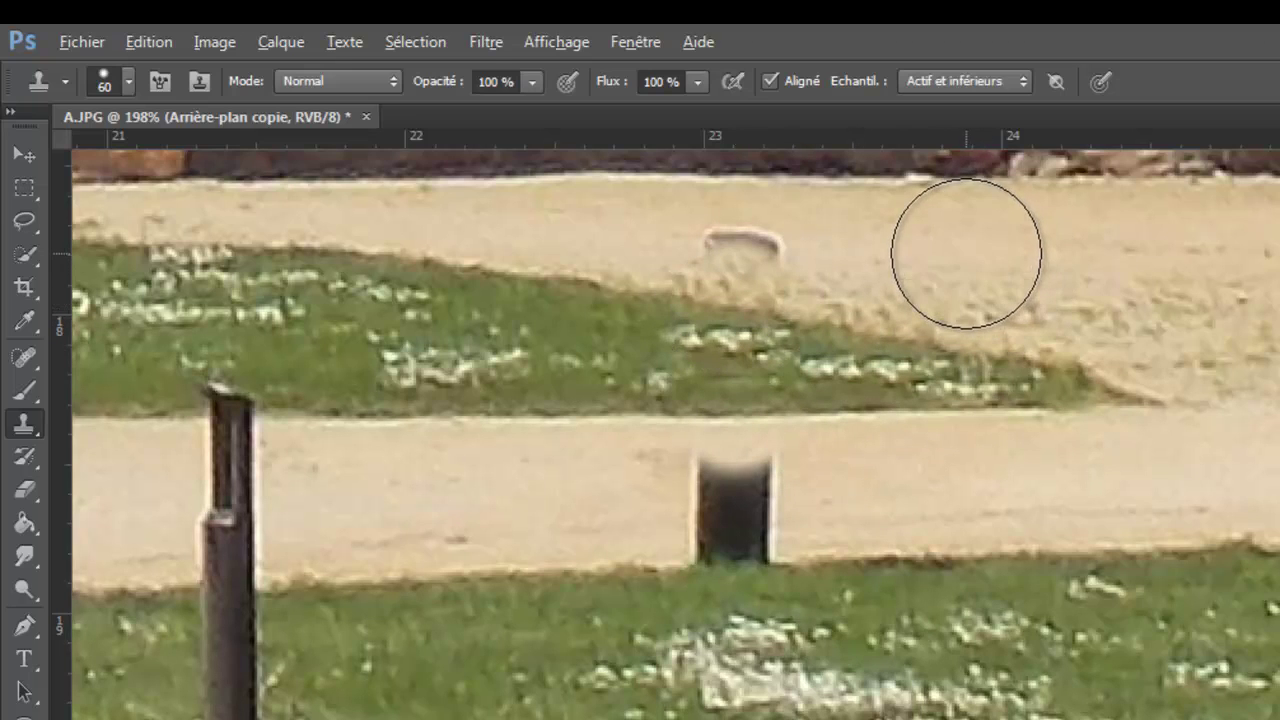
left_click(877, 557, "alt")
left_click_drag(808, 543, 754, 551)
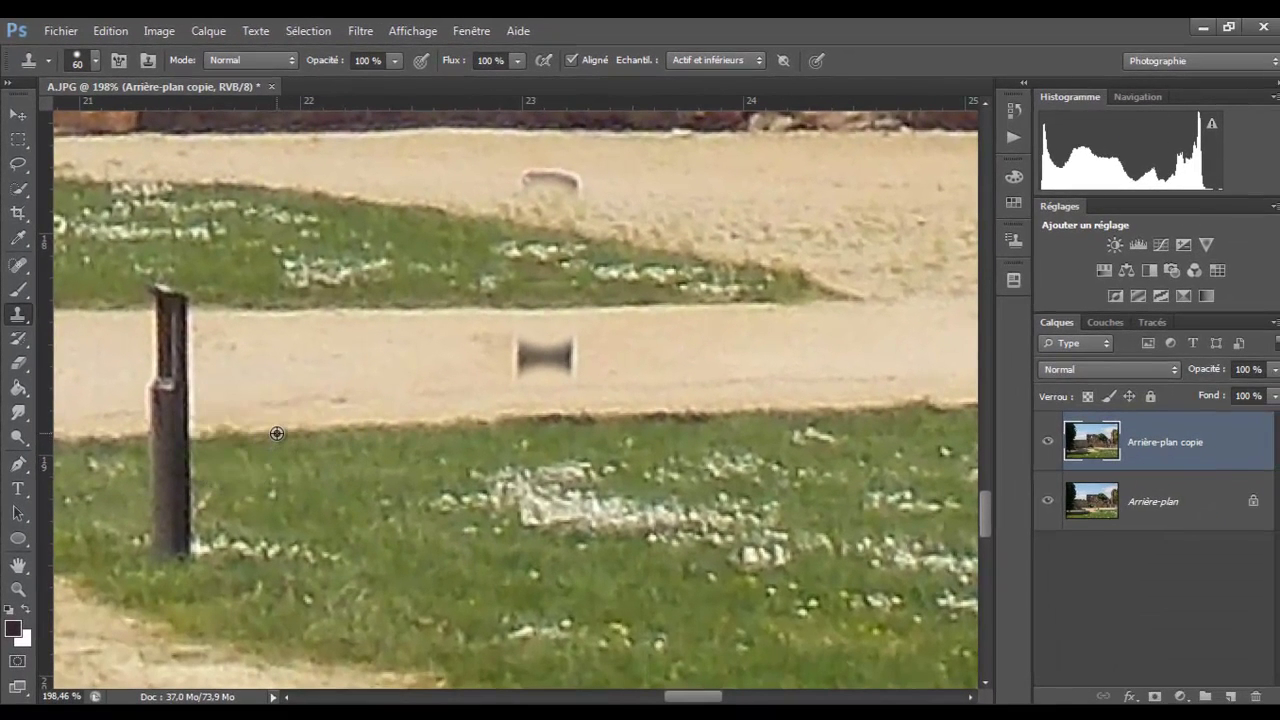
Step: Clone sand and grass over the middle and top of the tall left post
left_click(277, 433, "alt")
left_click_drag(180, 430, 162, 437)
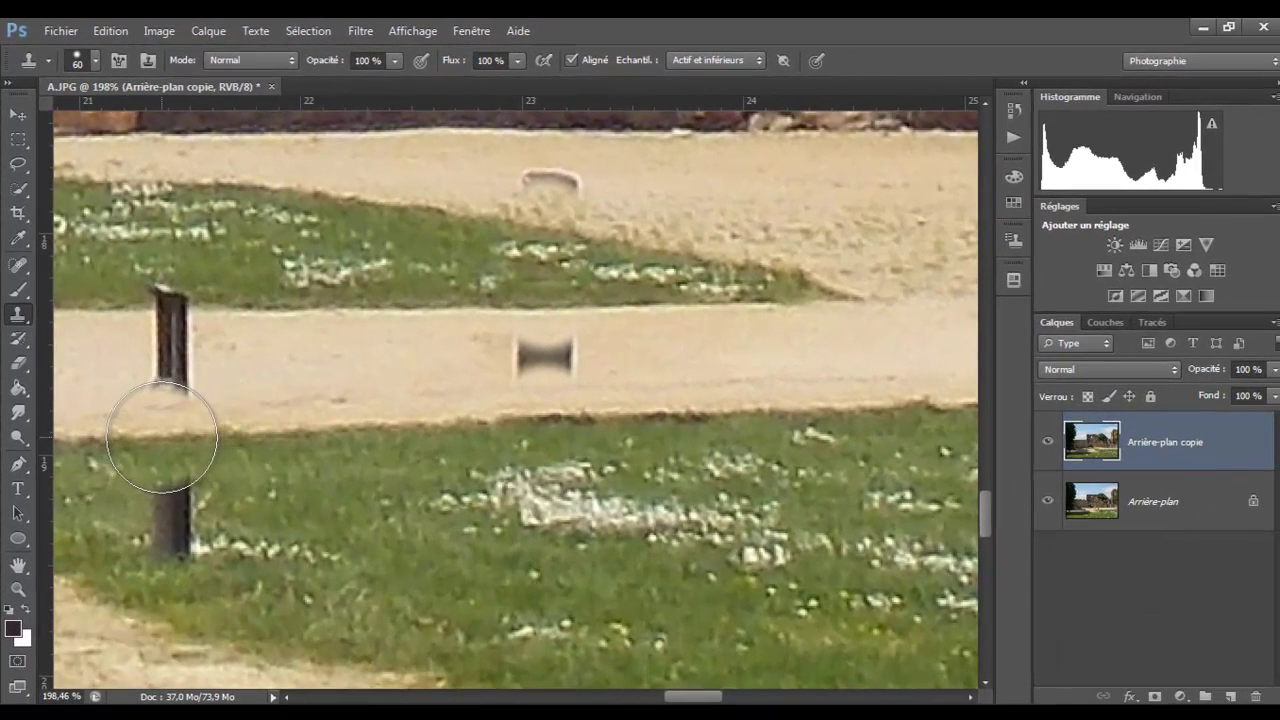
left_click(248, 313, "alt")
left_click_drag(171, 290, 168, 307)
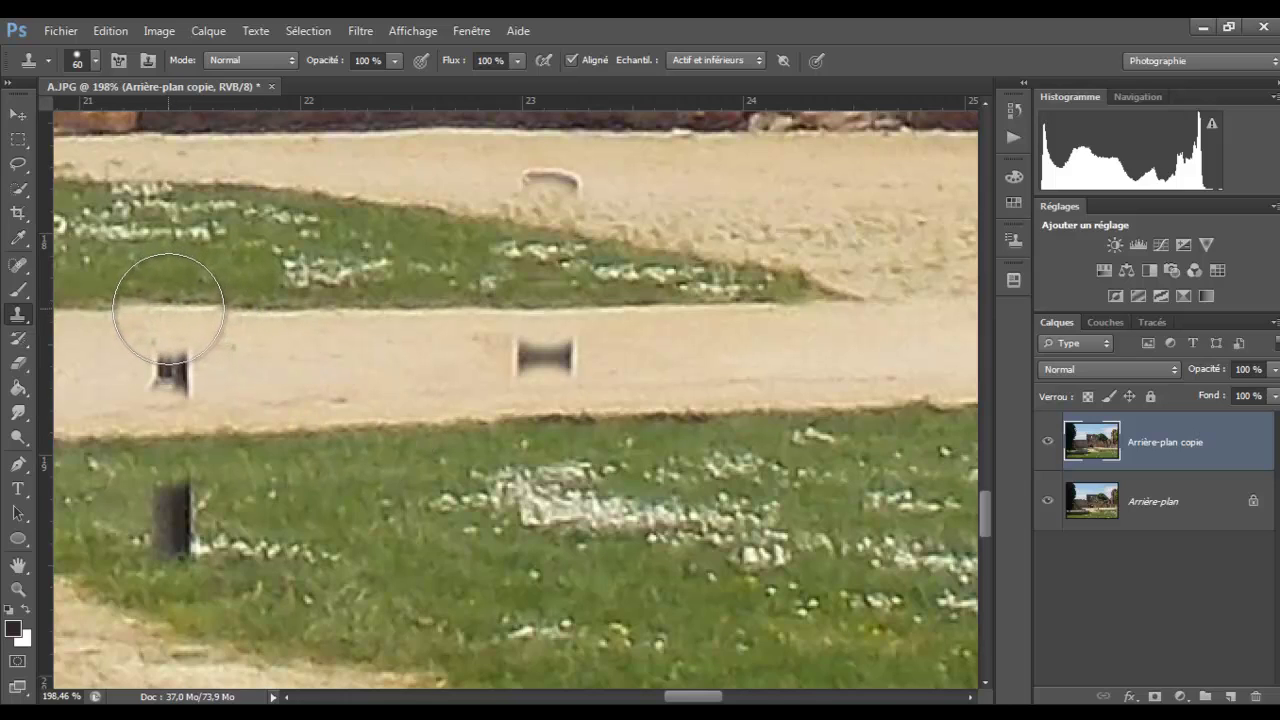
left_click(168, 308)
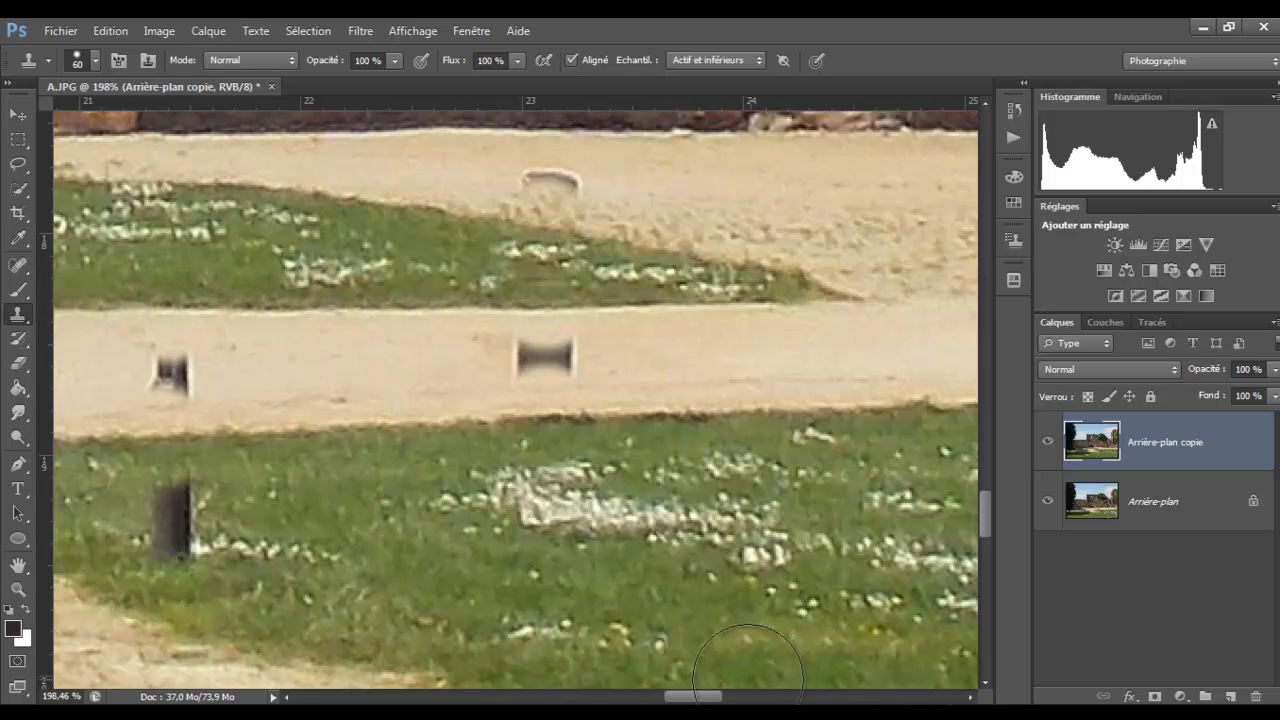
Step: Scroll to the lawn and paint grass over the lone post standing in it
left_click_drag(984, 512, 985, 545)
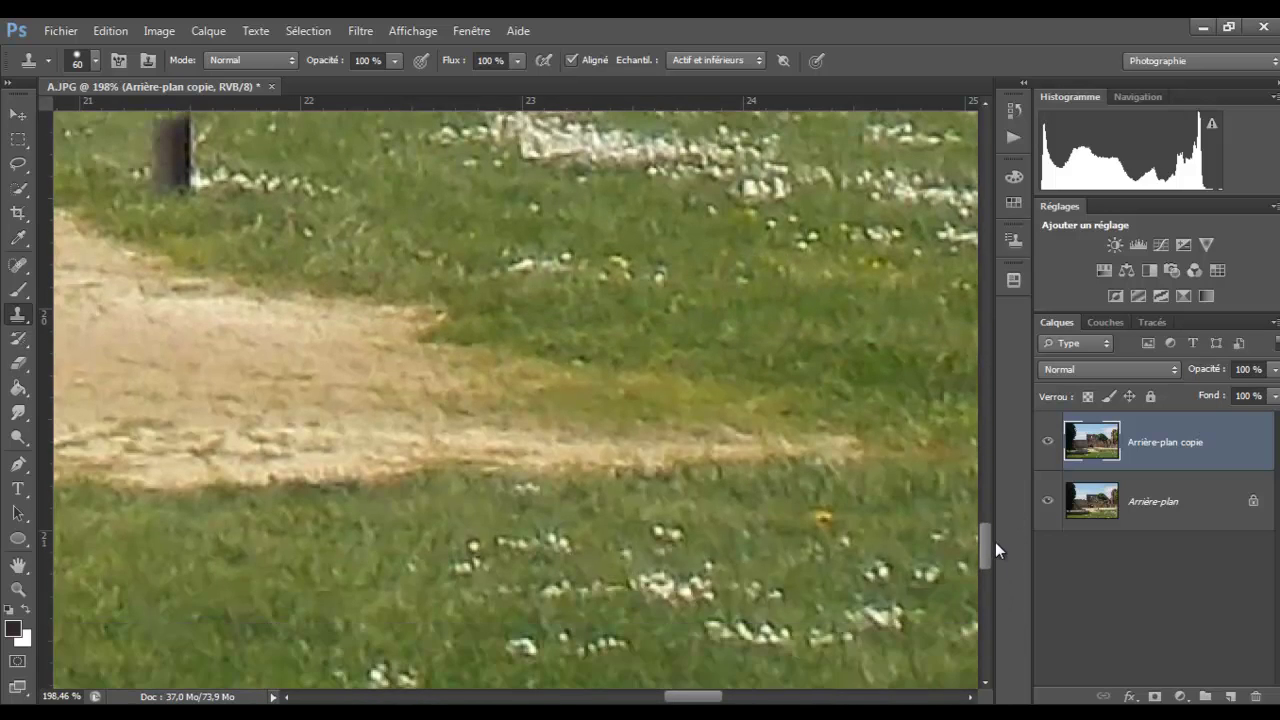
left_click_drag(703, 697, 743, 697)
scroll(988, 530, "up", 2)
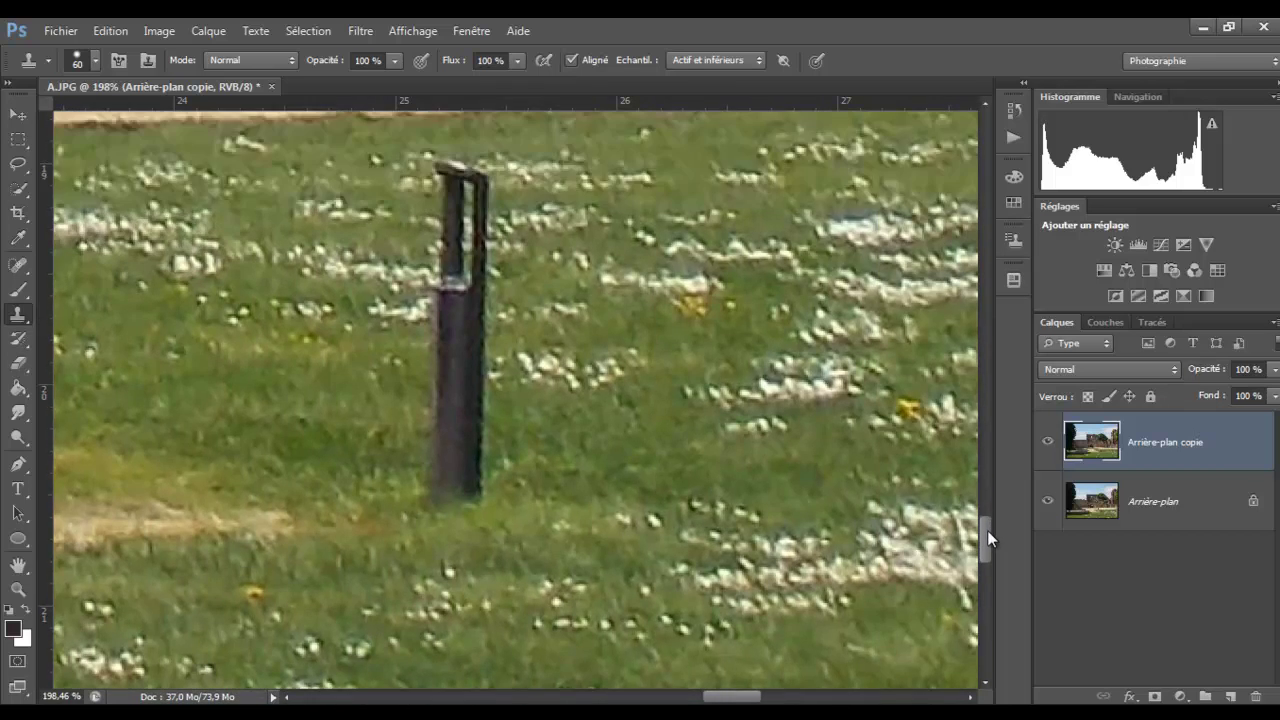
left_click_drag(987, 530, 987, 527)
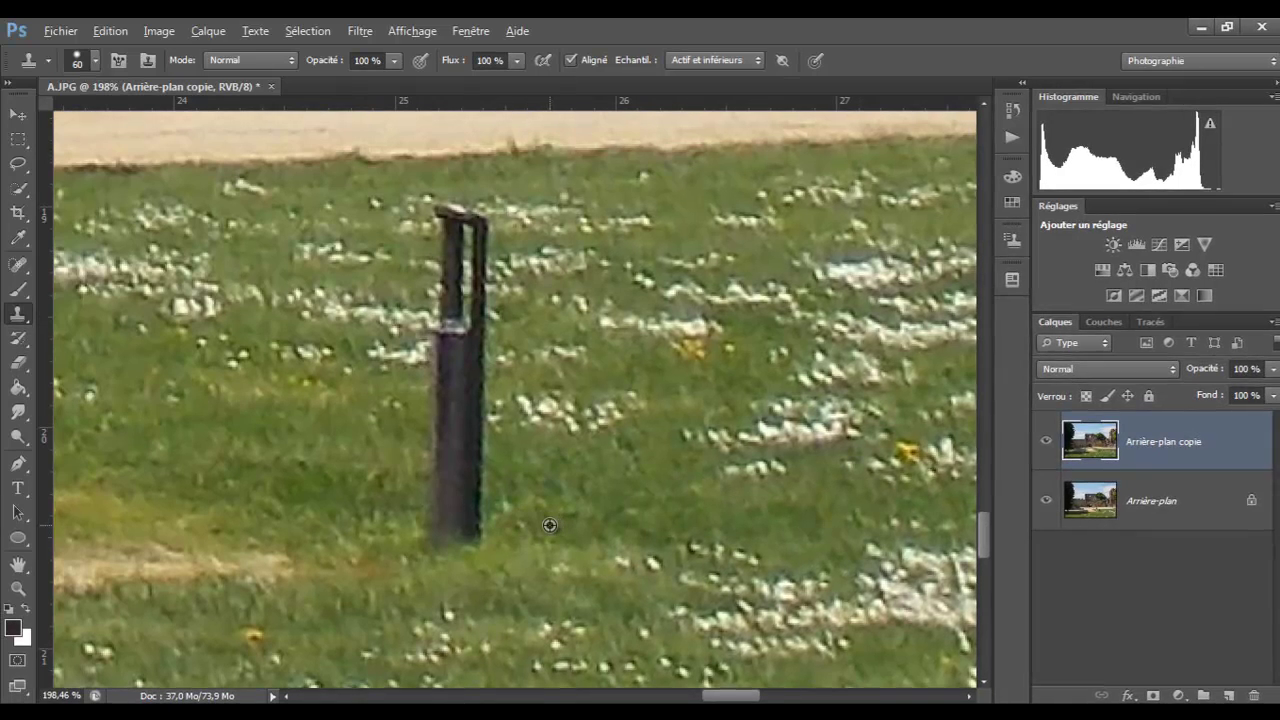
mouse_move(549, 524)
left_mouse_down()
mouse_move(456, 527)
mouse_move(471, 366)
mouse_move(463, 248)
left_mouse_up()
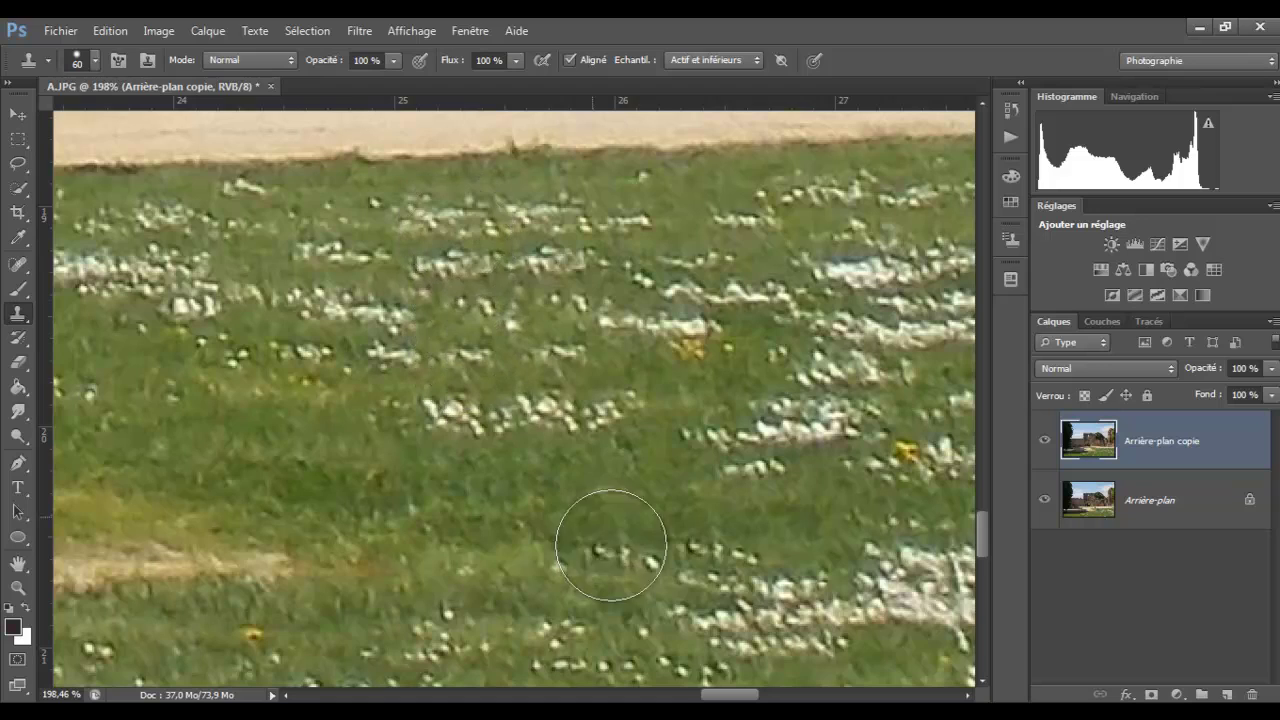
mouse_move(984, 522)
left_mouse_down()
mouse_move(994, 593)
mouse_move(977, 471)
mouse_move(986, 492)
left_mouse_up()
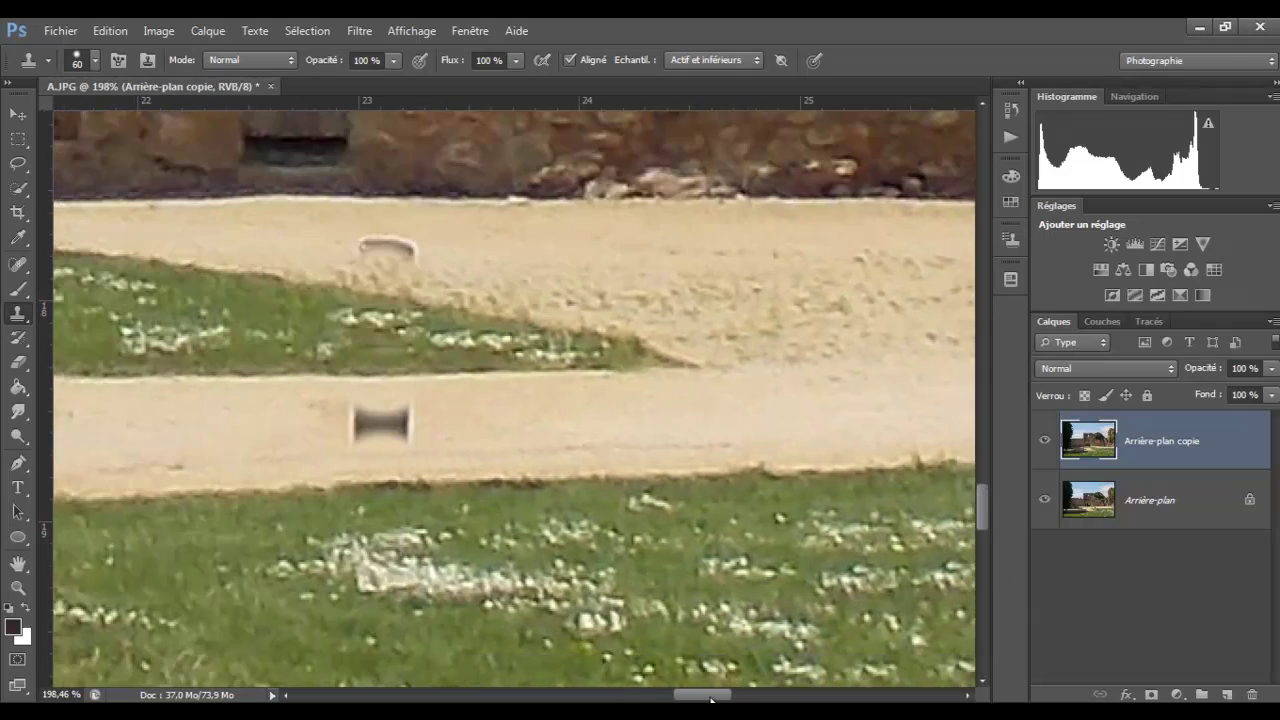
Step: Scroll left and clone sand and grass over the white post's base and top
left_click_drag(736, 695, 676, 697)
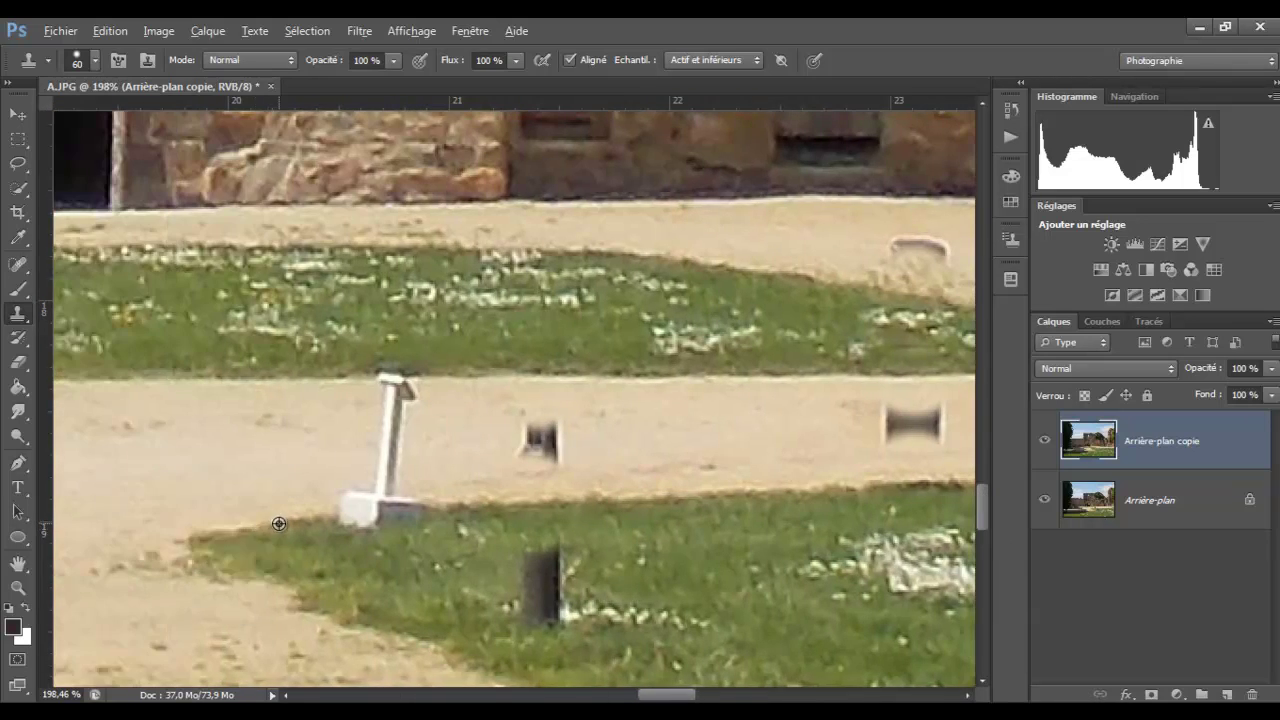
left_click_drag(291, 523, 371, 520)
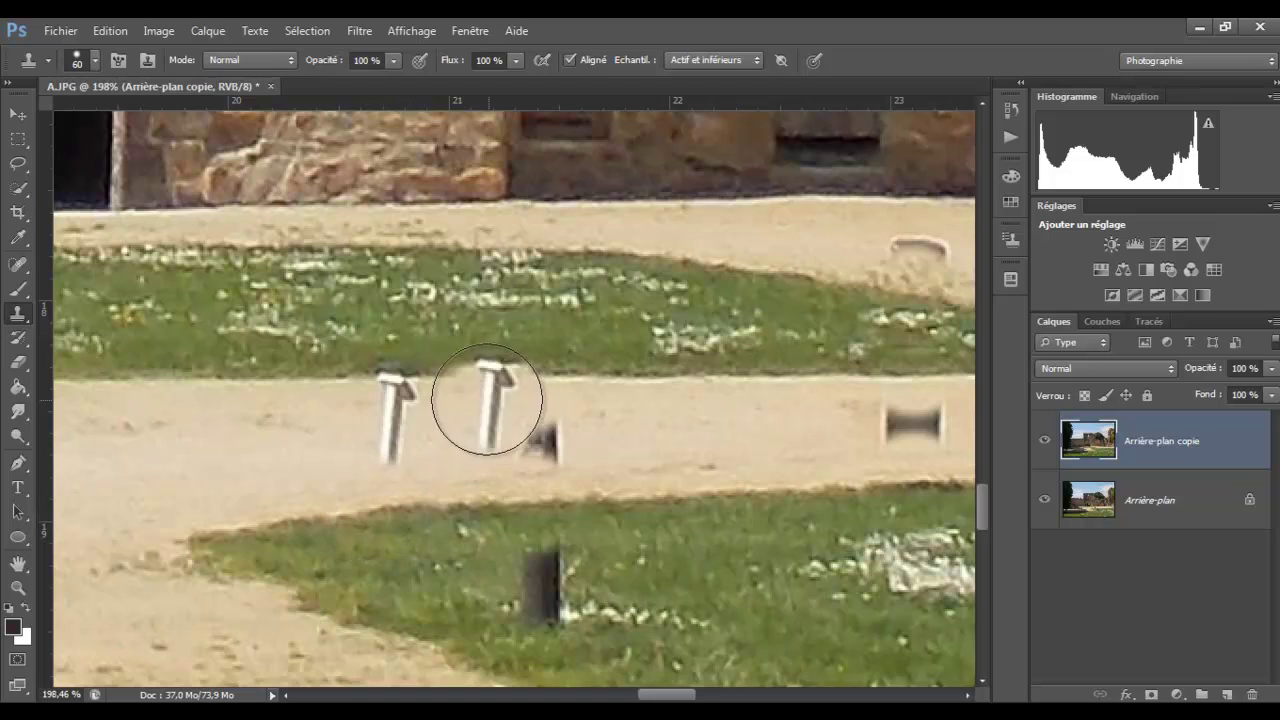
left_click_drag(395, 380, 374, 374)
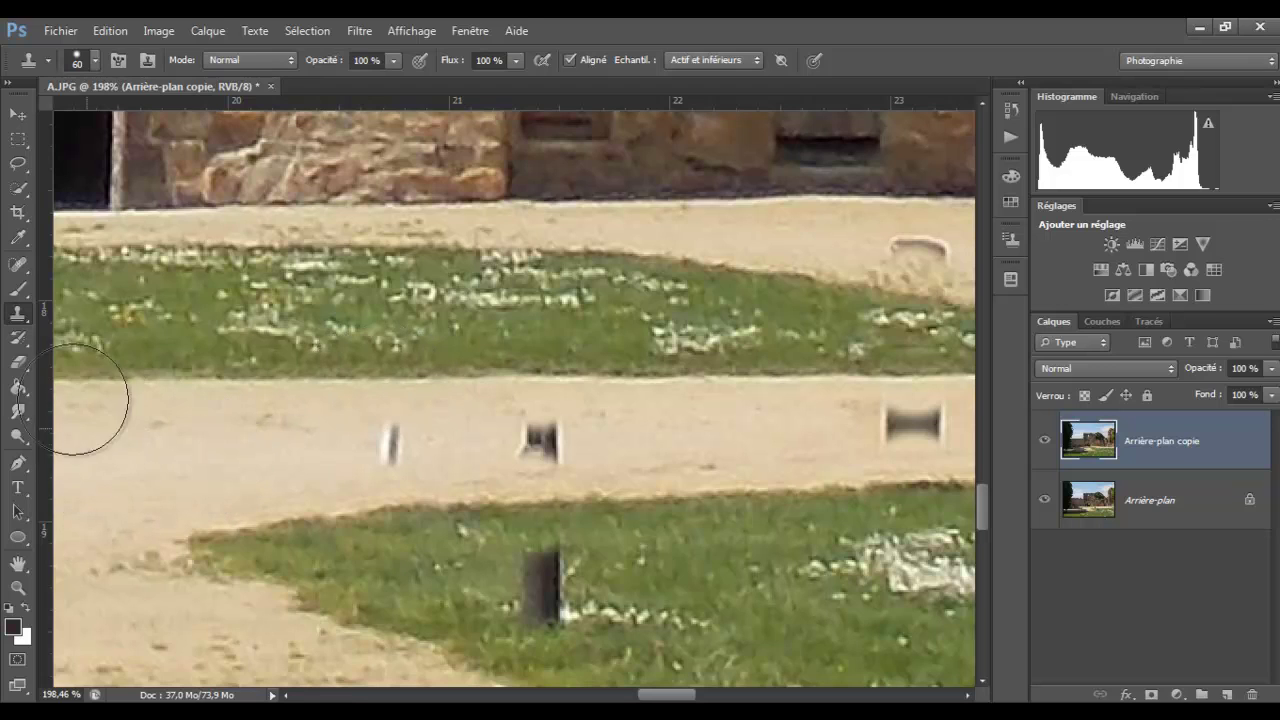
Step: Switch to the 35 px soft brush and clone sand over the post remnants on the path
left_click(96, 62)
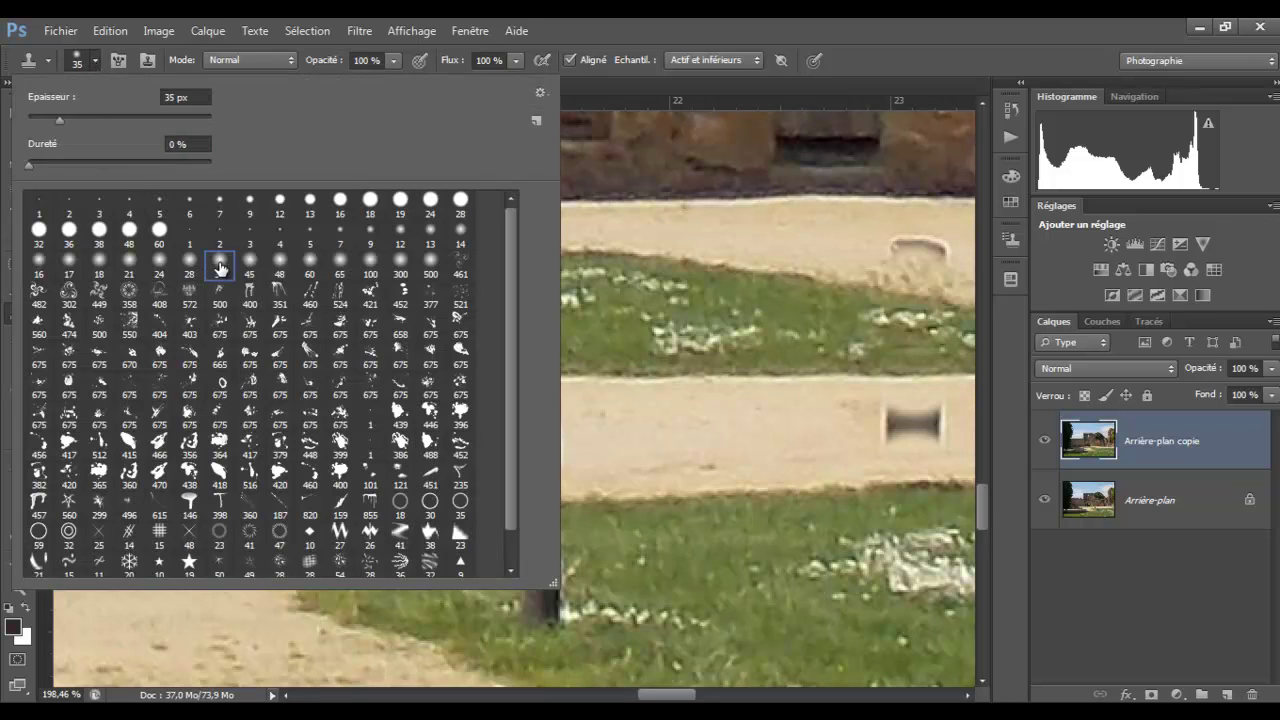
left_click(95, 61)
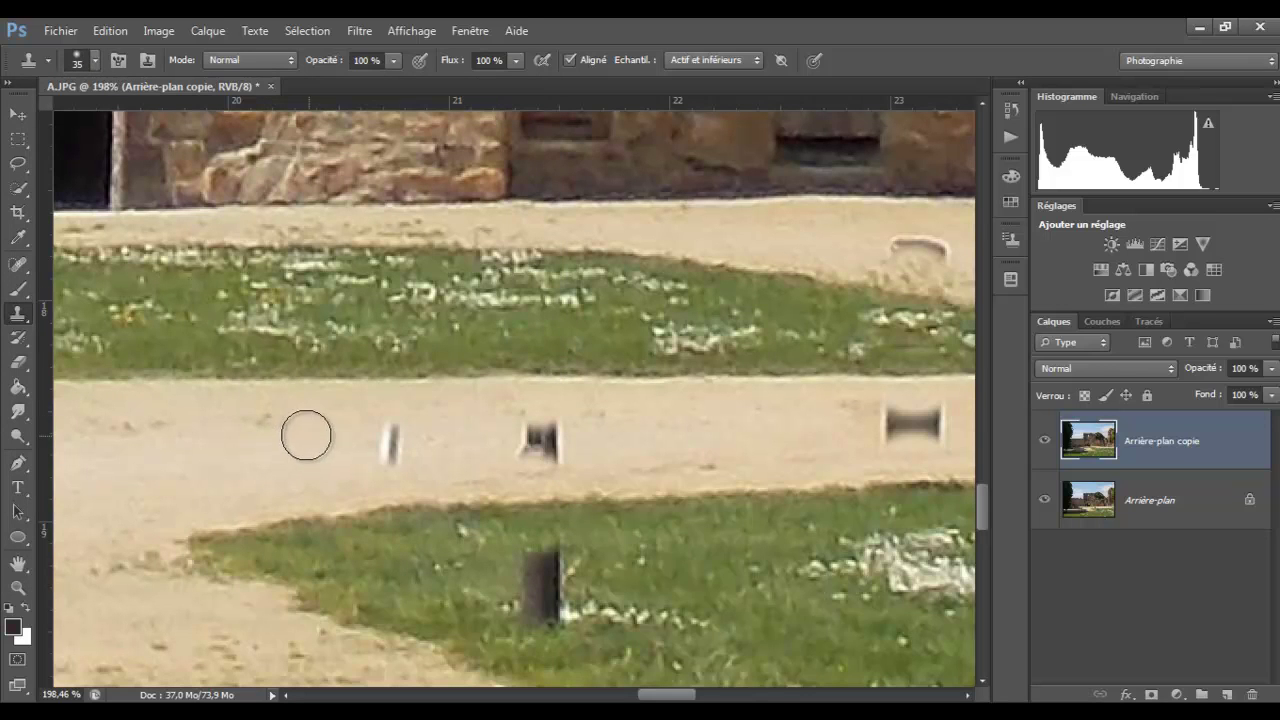
mouse_move(396, 432)
left_mouse_down()
mouse_move(391, 449)
mouse_move(354, 442)
left_mouse_up()
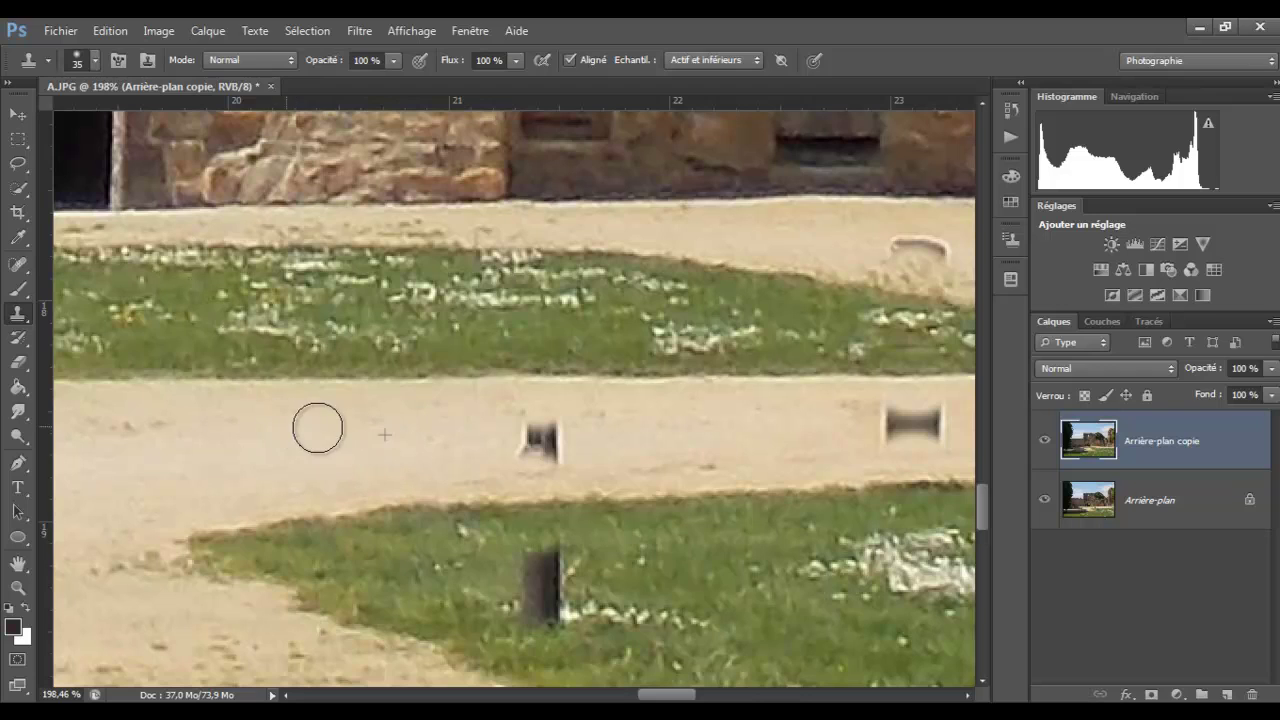
mouse_move(538, 430)
left_mouse_down()
mouse_move(563, 449)
mouse_move(571, 427)
mouse_move(664, 443)
left_mouse_up()
mouse_move(765, 450)
left_mouse_down()
mouse_move(553, 457)
mouse_move(574, 449)
left_mouse_up()
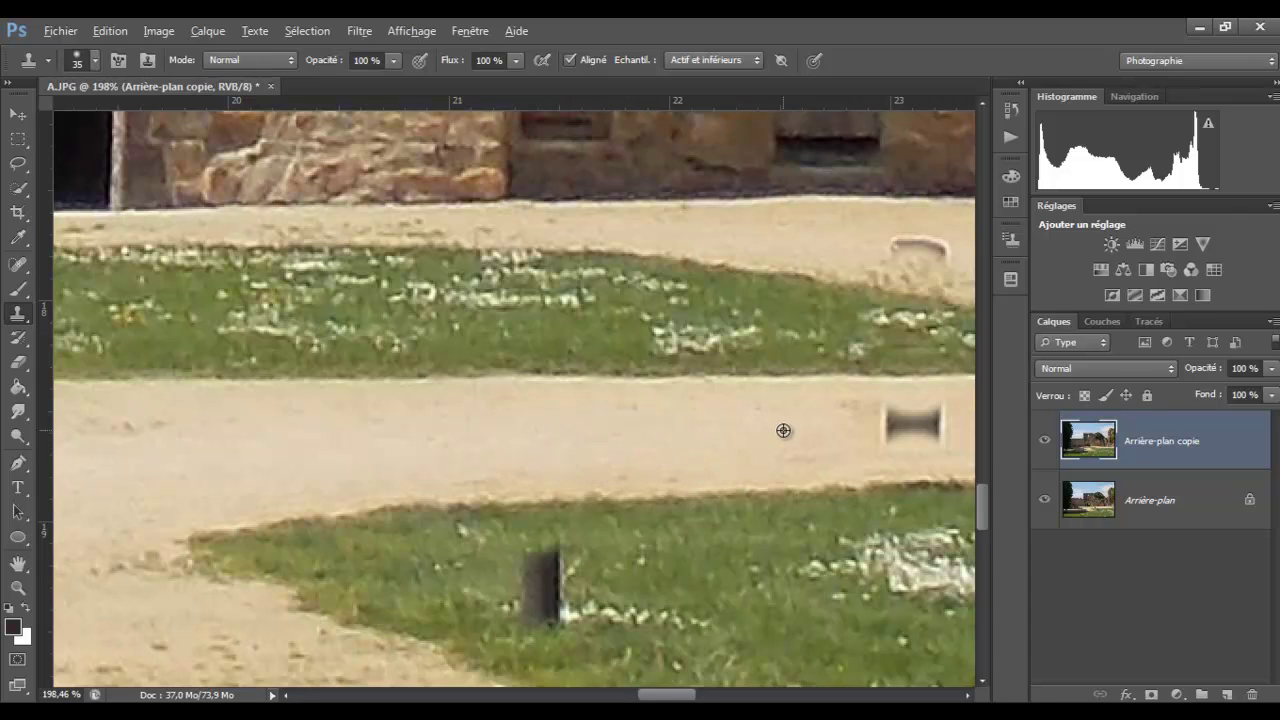
left_click_drag(816, 439, 903, 423)
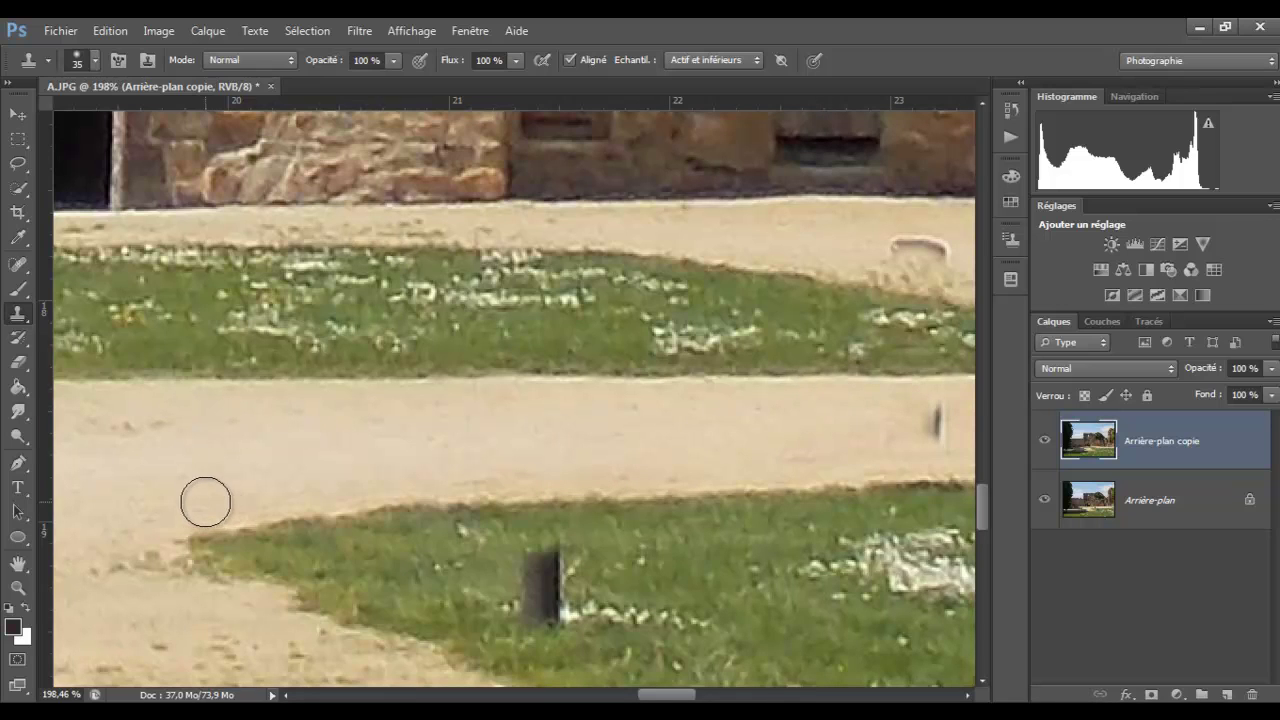
left_click_drag(660, 697, 703, 700)
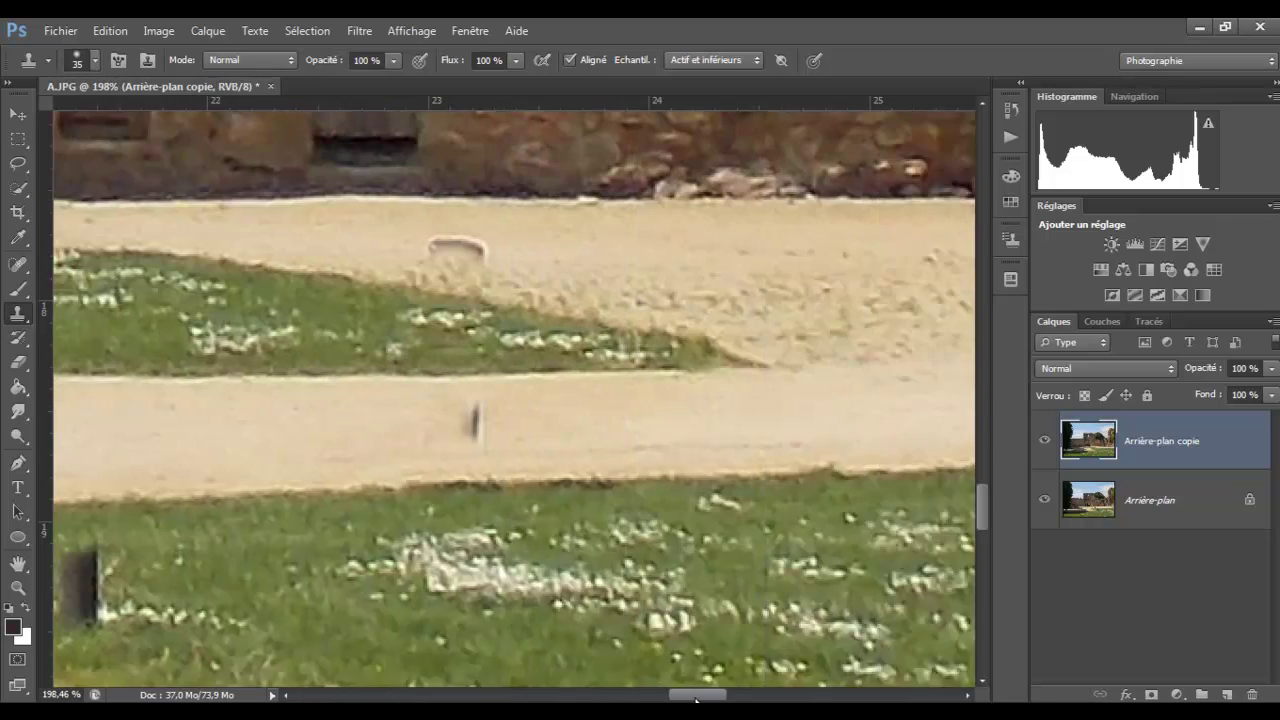
Step: Resample clean sand and paint over the dark mark and white spots on the upper sand
left_click(380, 421, "alt")
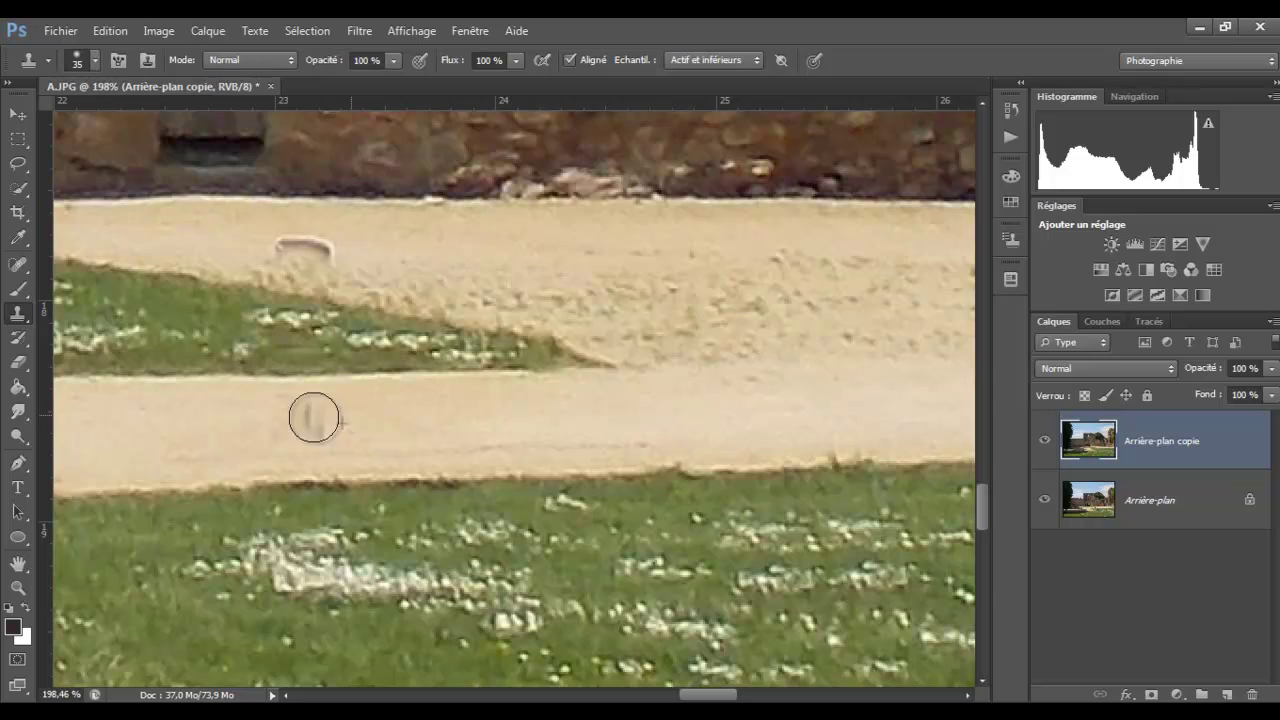
left_click_drag(360, 420, 275, 414)
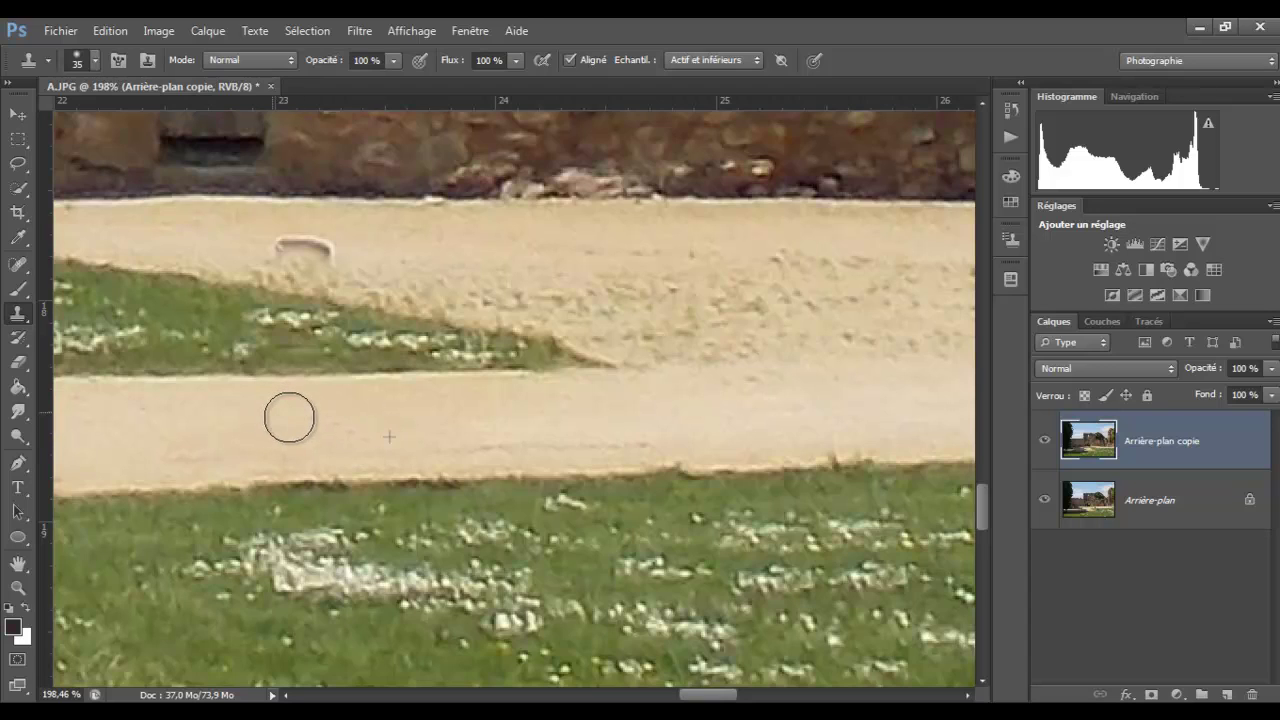
left_click(430, 422, "alt")
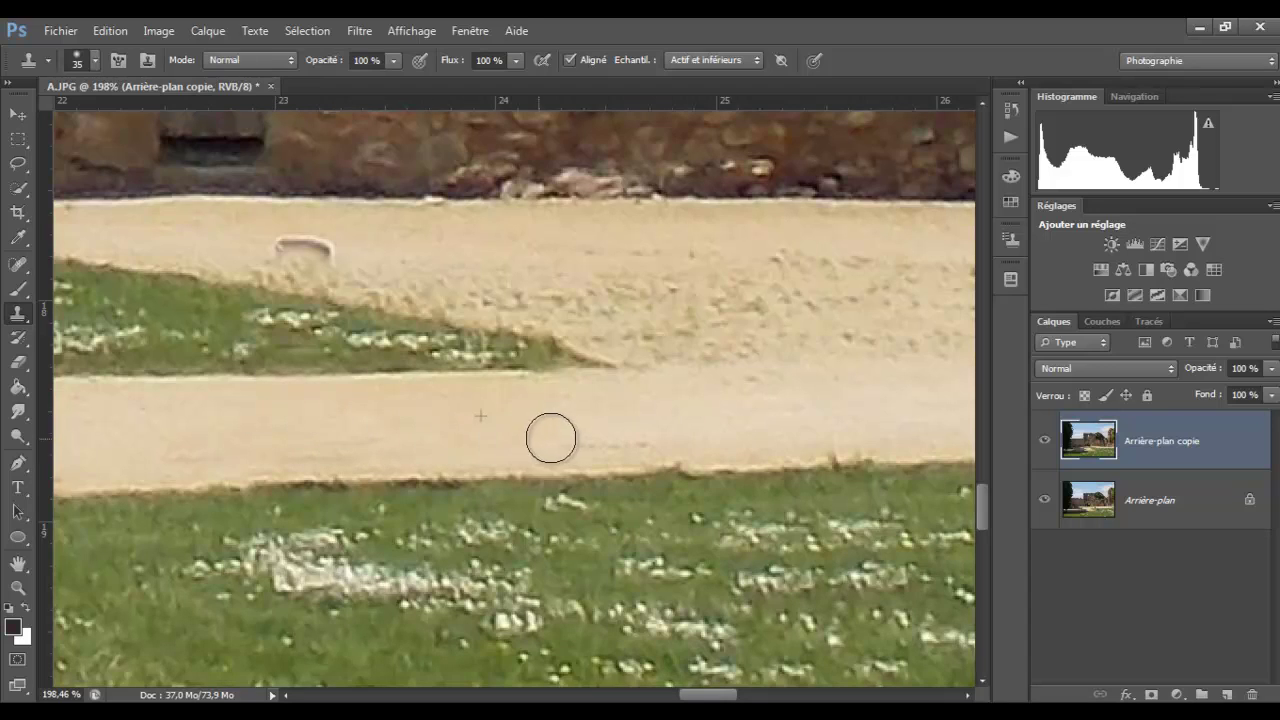
left_click(387, 248, "alt")
left_click_drag(340, 254, 276, 241)
mouse_move(357, 234)
left_mouse_down()
mouse_move(251, 234)
mouse_move(350, 258)
left_mouse_up()
left_click(278, 238, "alt")
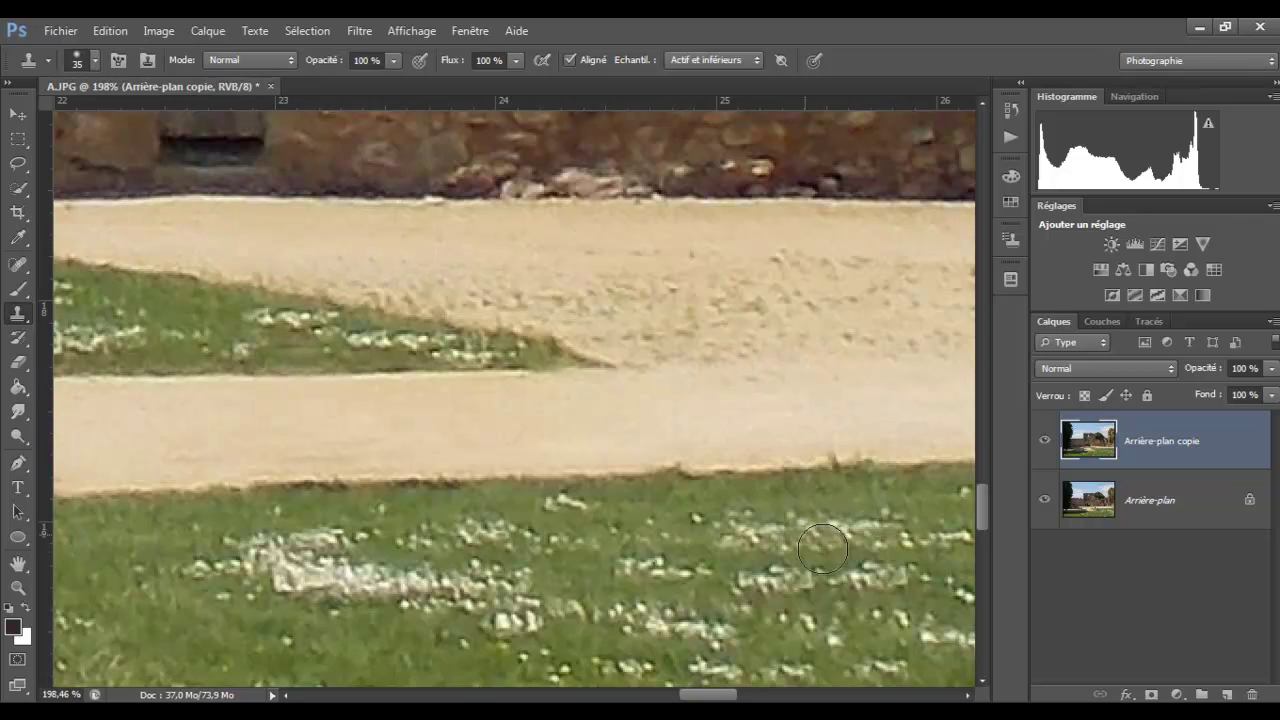
left_click_drag(709, 697, 843, 690)
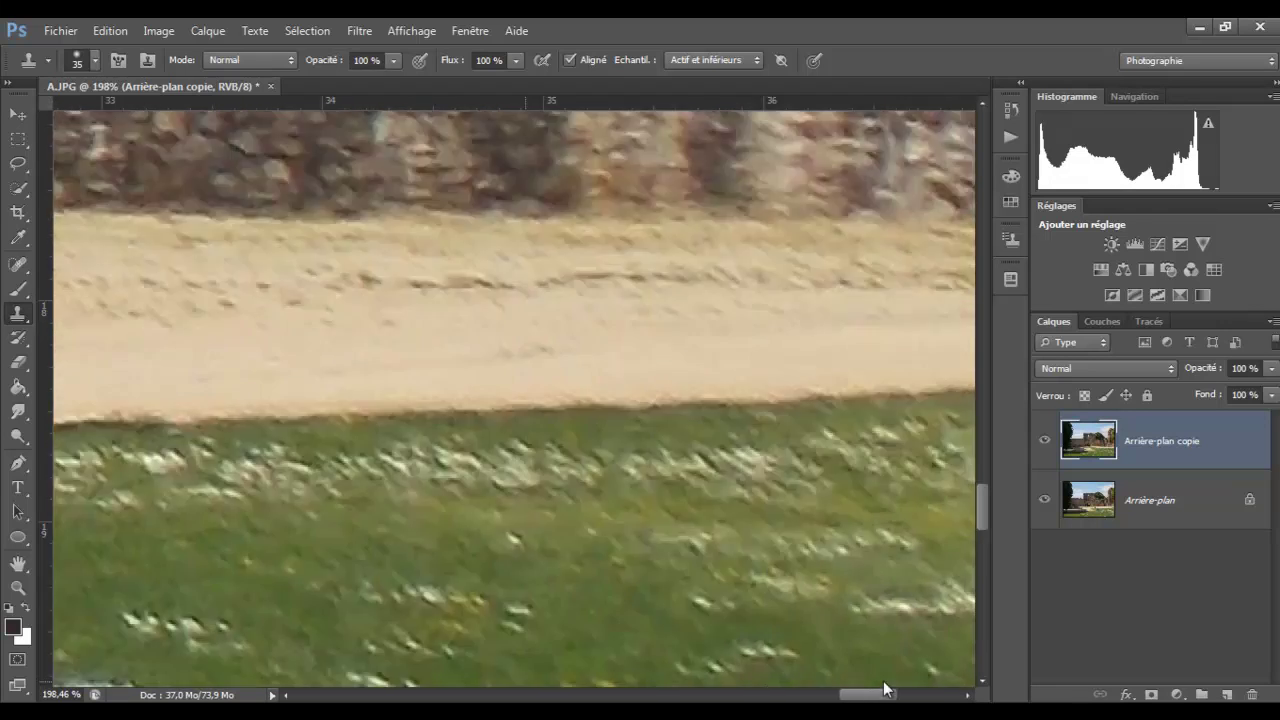
Step: Set the clone brush to 65 px and clone sand over the bottom of the dark post
mouse_move(843, 690)
left_mouse_down()
mouse_move(914, 690)
mouse_move(820, 690)
mouse_move(841, 690)
left_mouse_up()
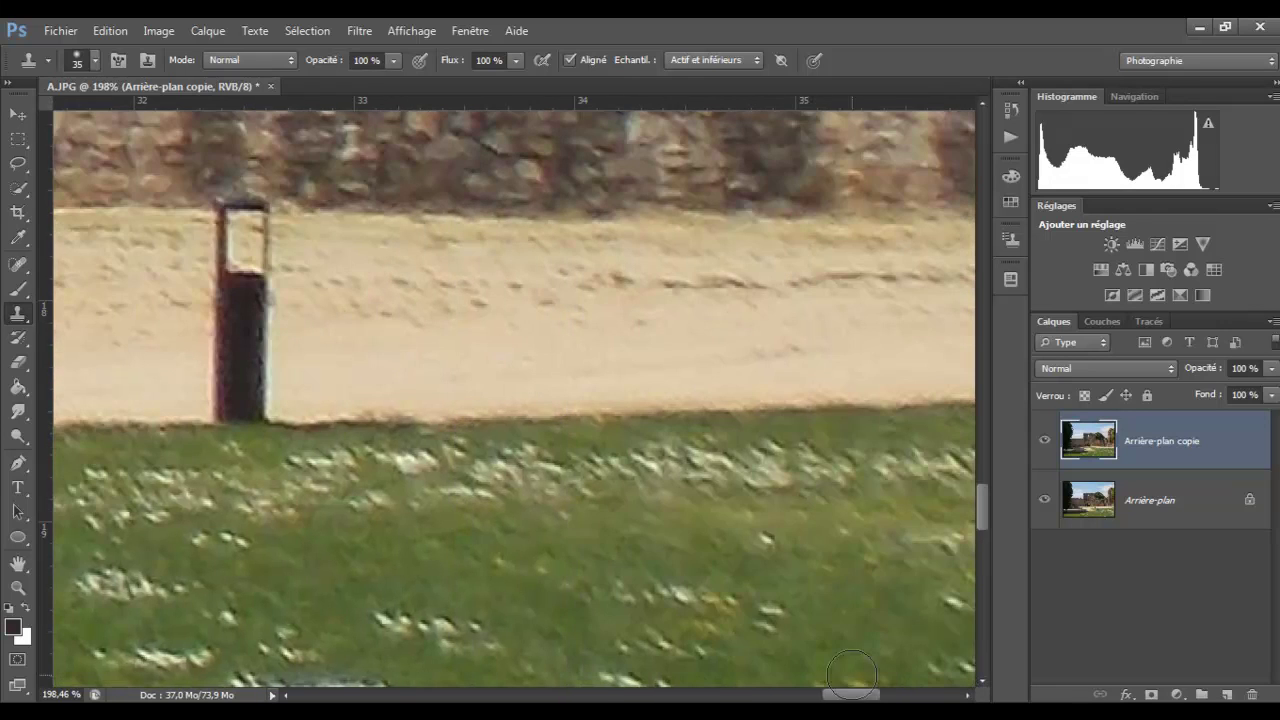
left_click(96, 61)
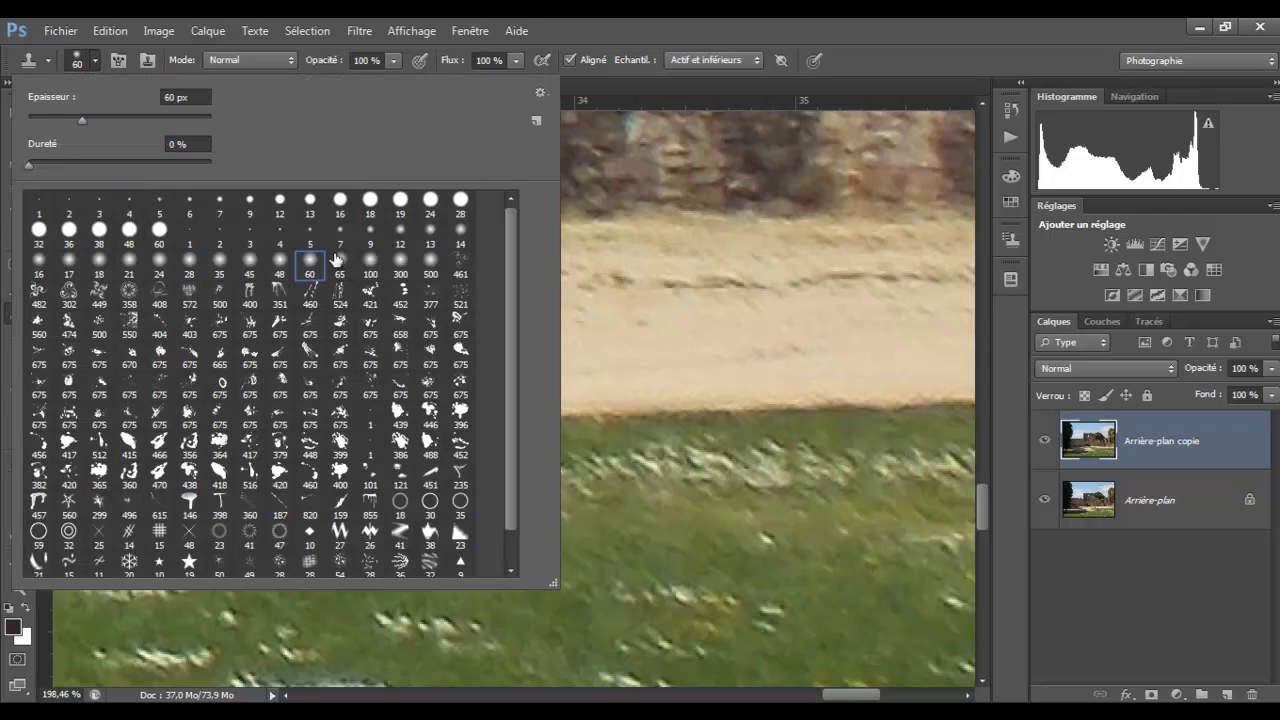
key("Return")
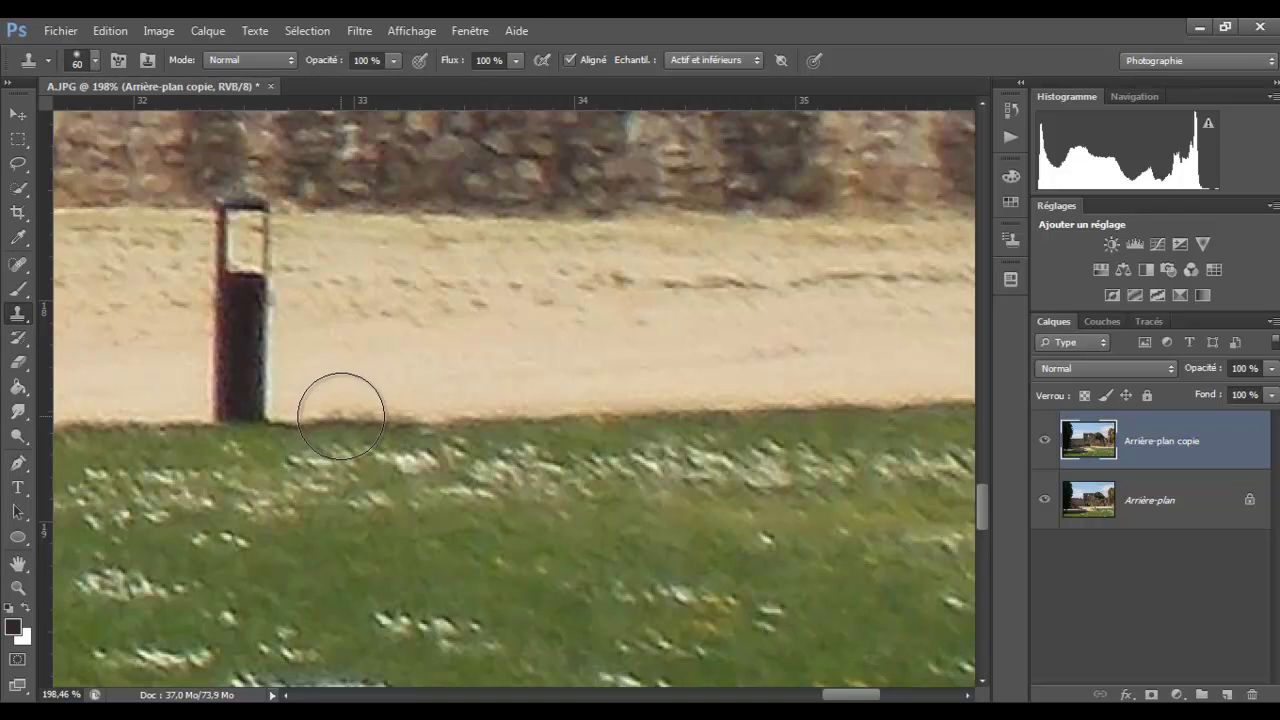
left_click(94, 60)
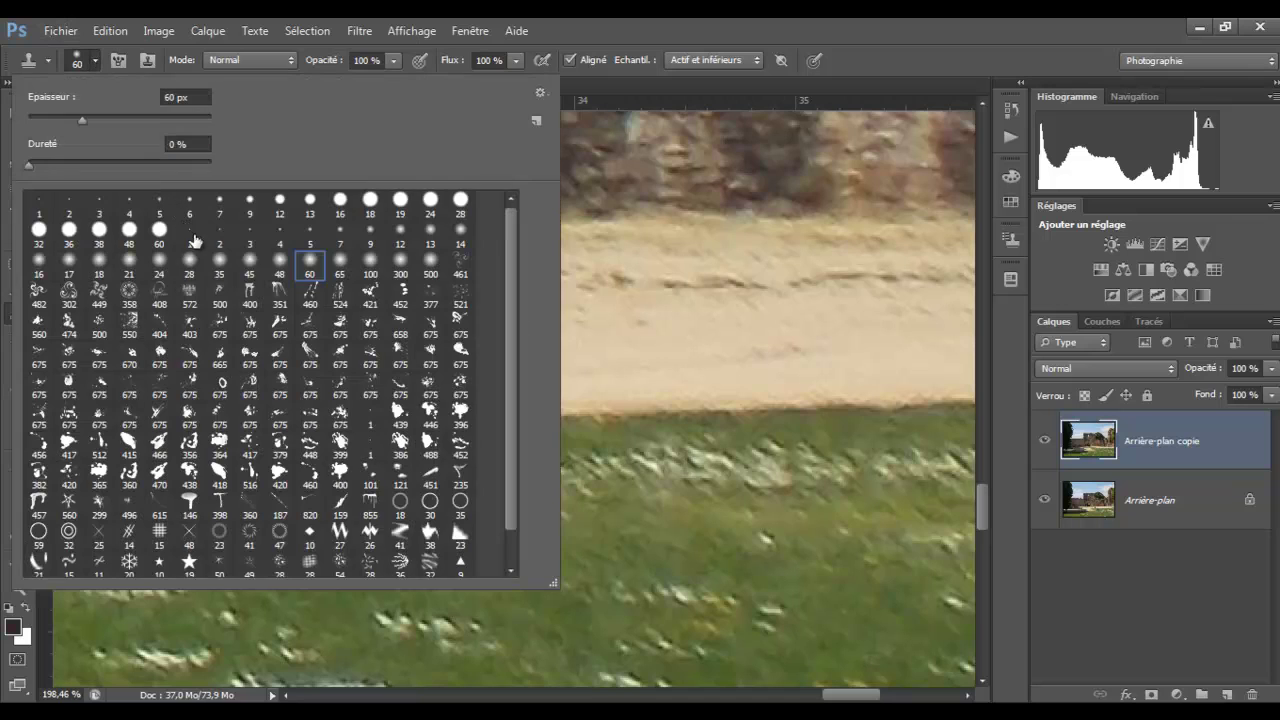
left_click(96, 61)
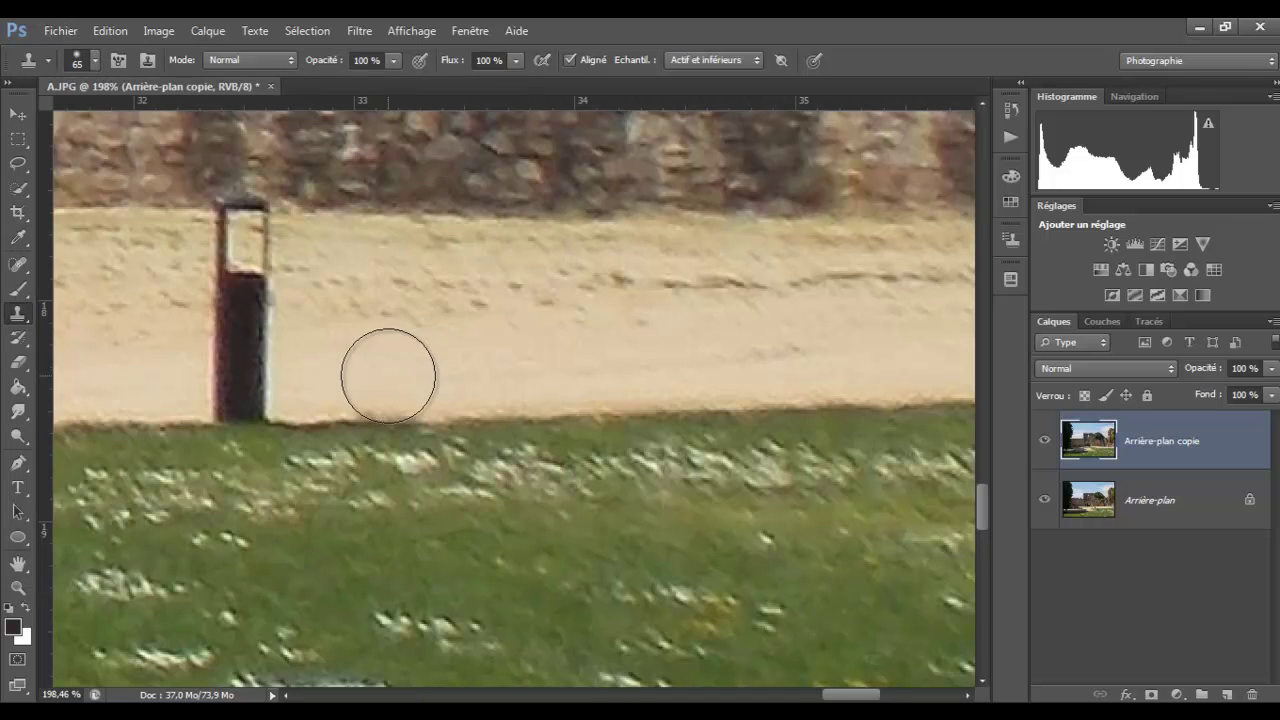
left_click(337, 418, "alt")
left_click_drag(243, 400, 240, 416)
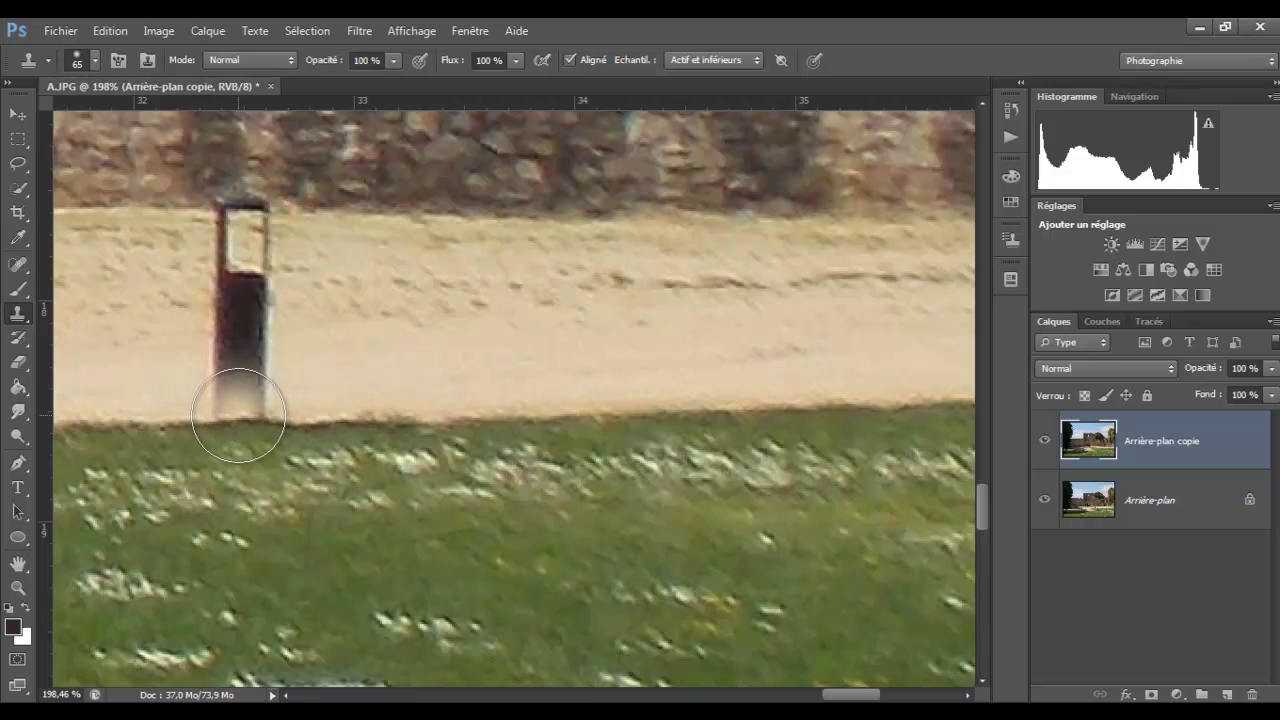
Step: Clone sand over the post's lower part and cover its white top frame with stone, redoing one stroke
left_click(84, 57)
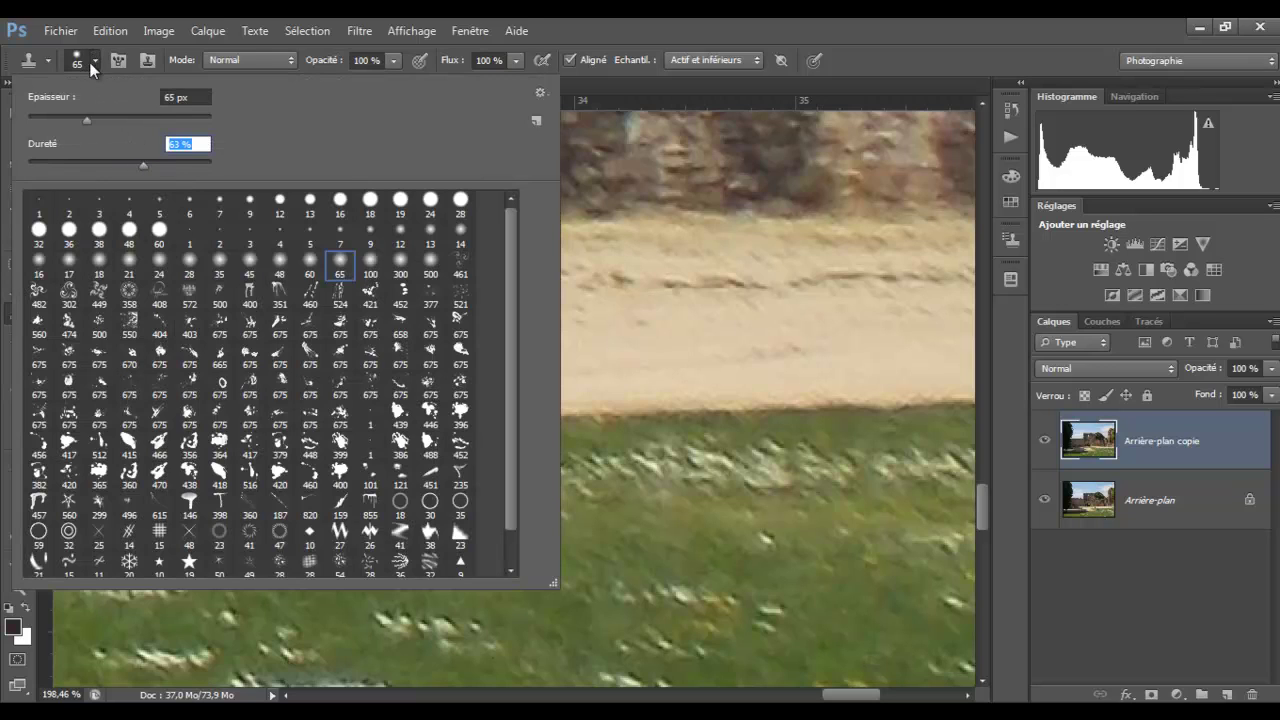
key("Return")
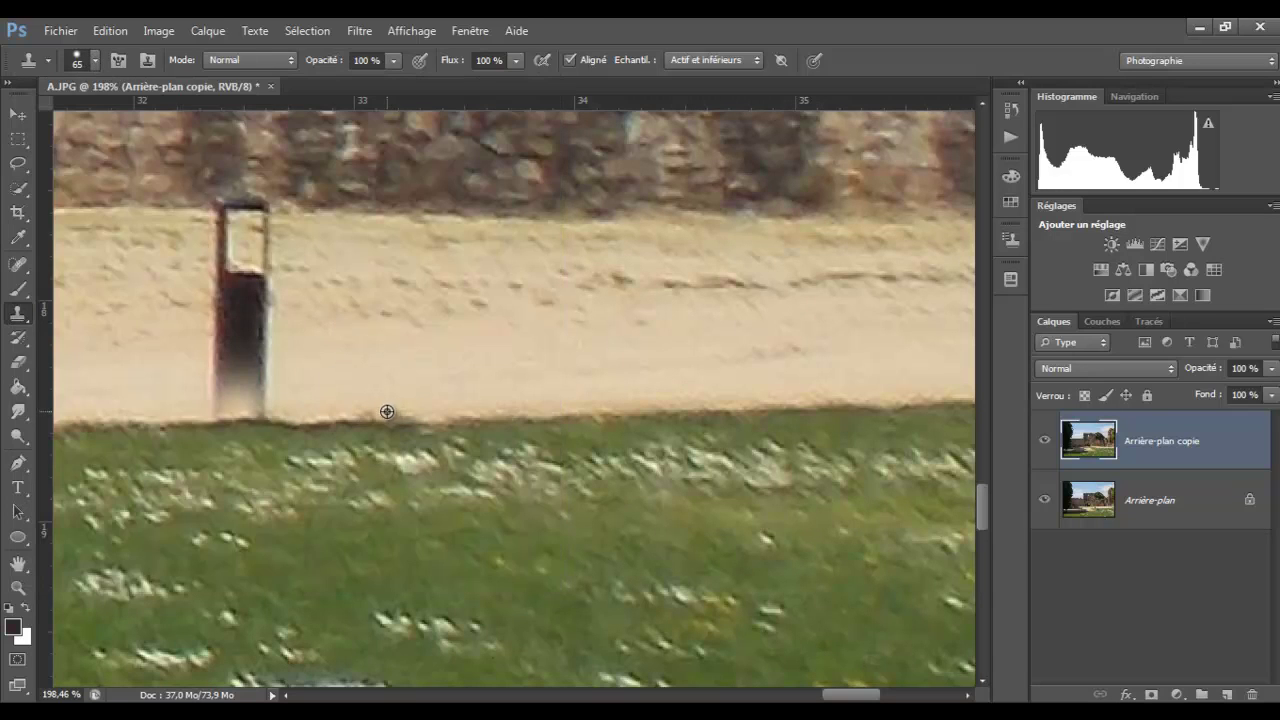
left_click_drag(276, 414, 246, 403)
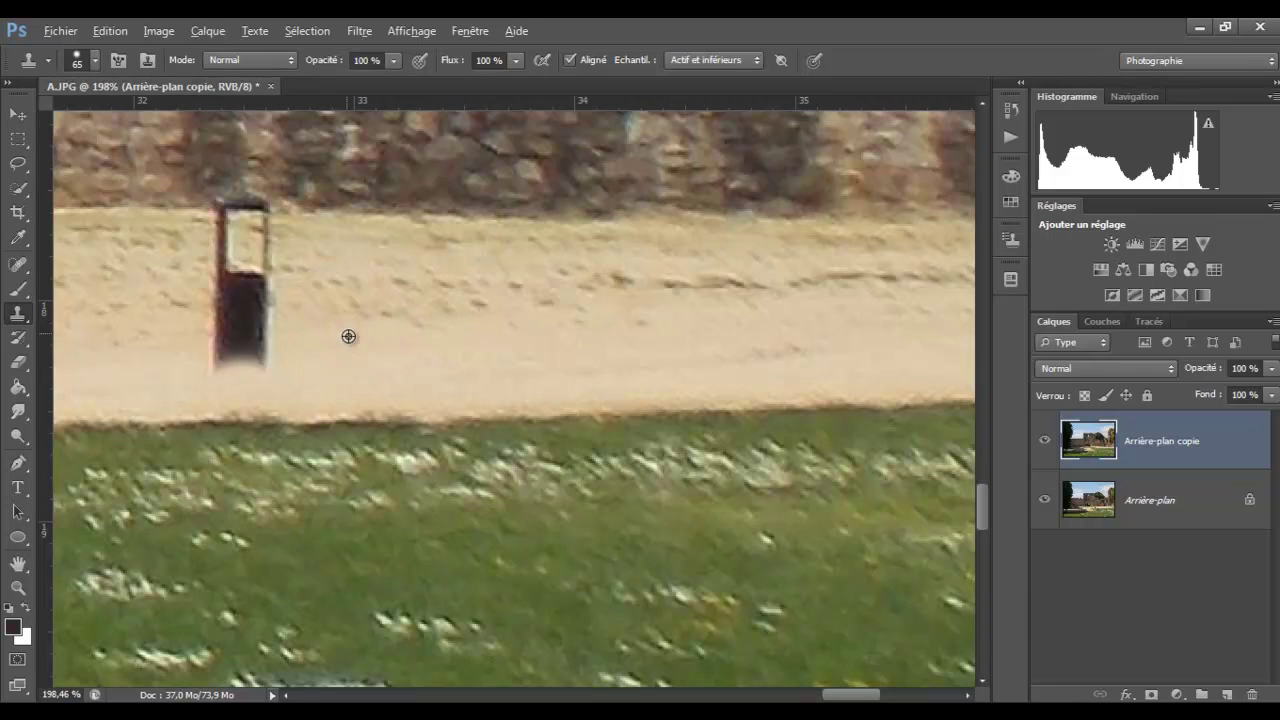
left_click(312, 213, "alt")
left_click_drag(243, 205, 231, 206)
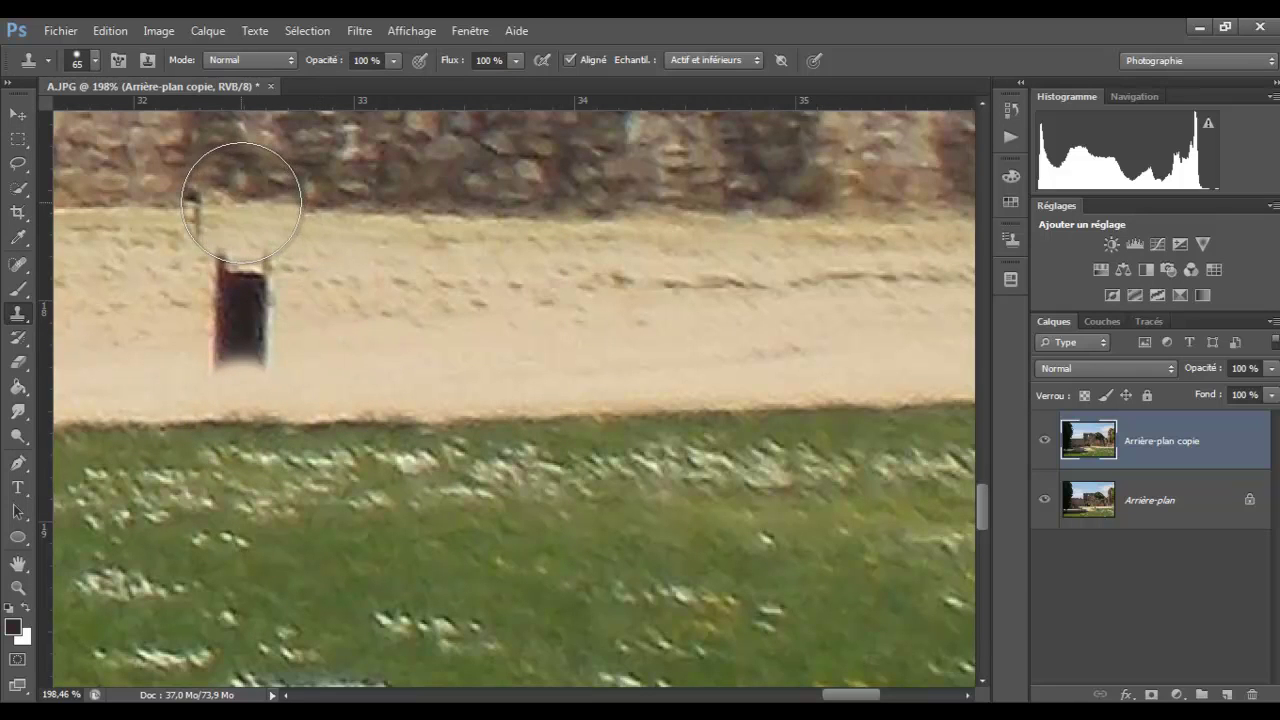
key("ctrl+z")
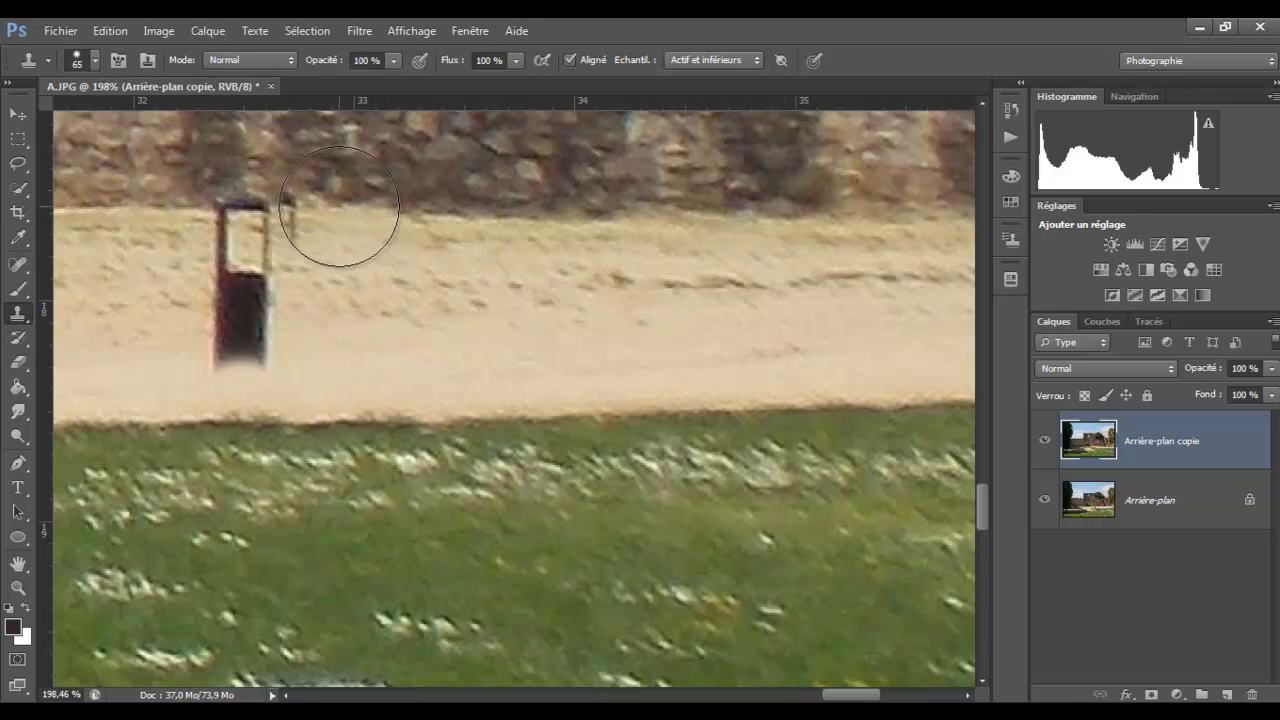
left_click(350, 212, "alt")
left_click_drag(243, 205, 251, 188)
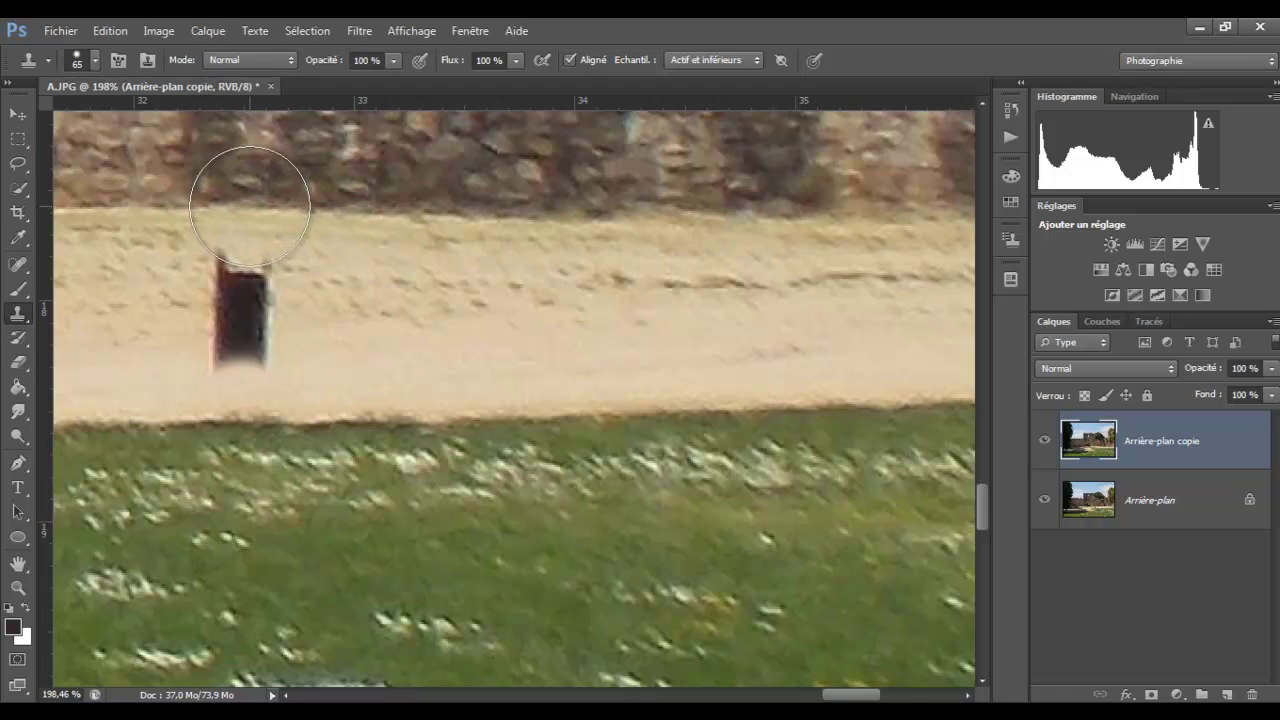
left_click(241, 208)
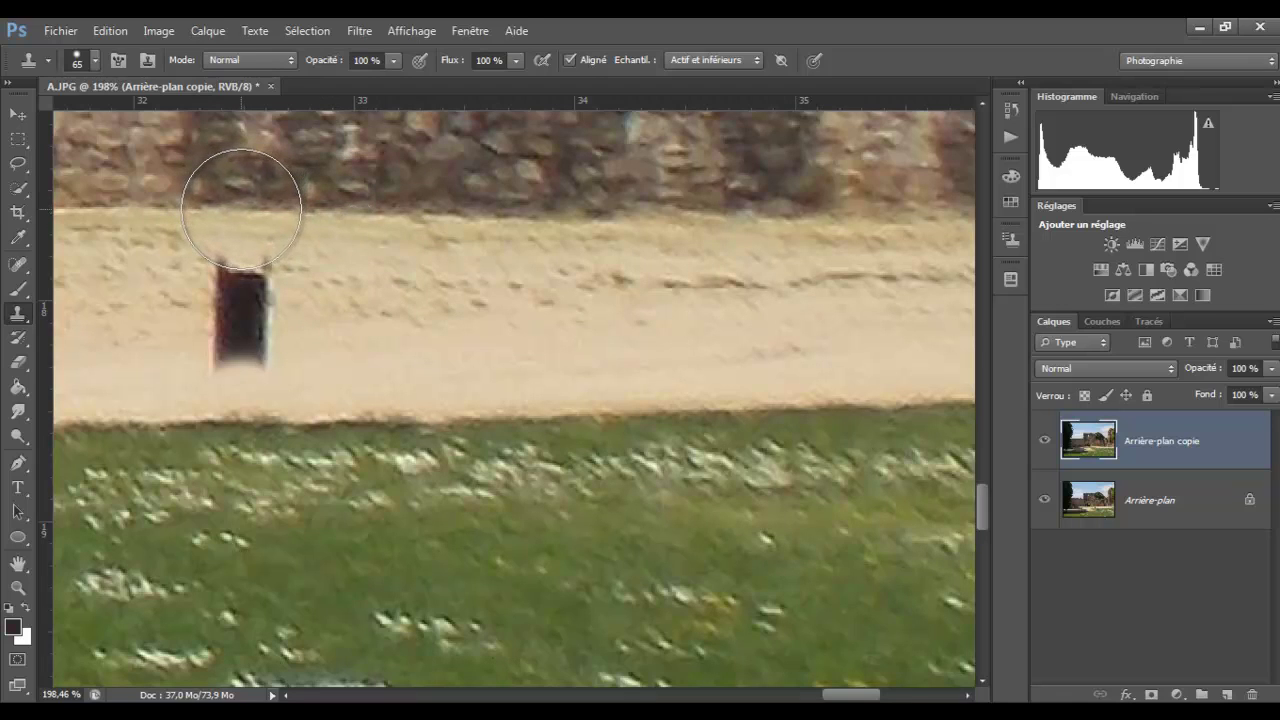
Step: Resample clean sand and smooth away the remaining dark post and smudges
left_click(383, 306, "alt")
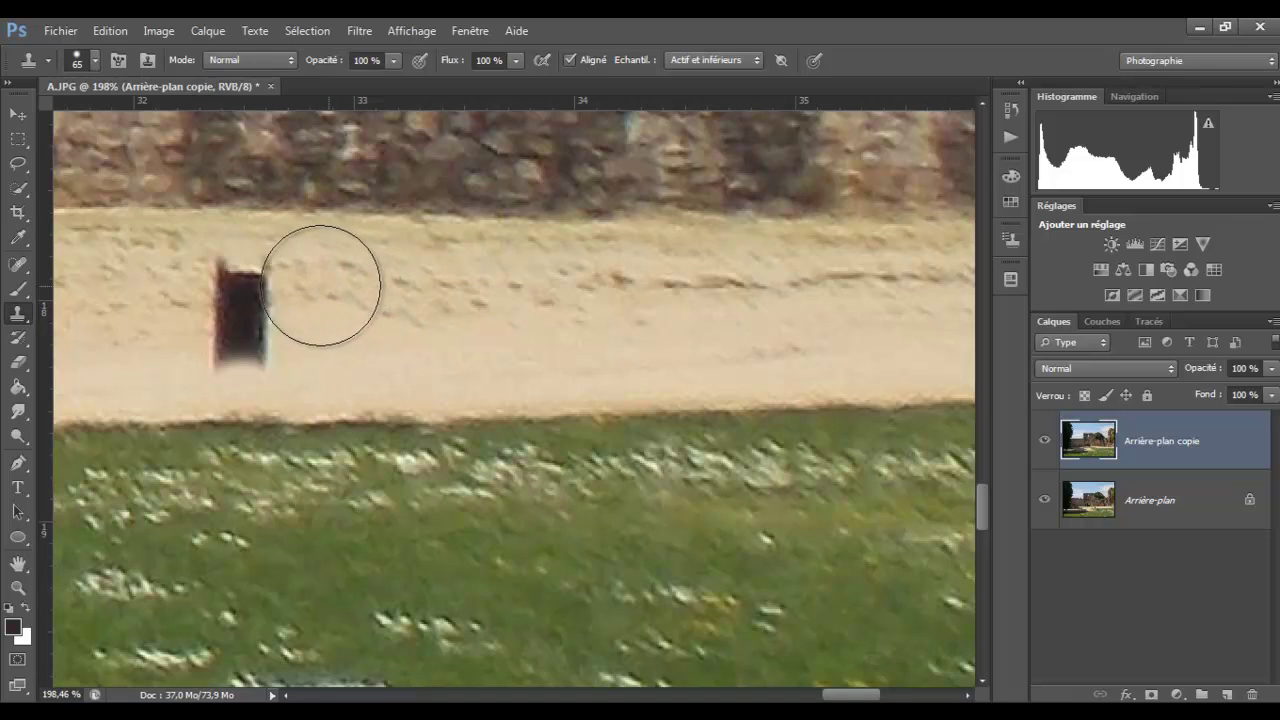
mouse_move(249, 271)
left_mouse_down()
mouse_move(226, 286)
mouse_move(286, 291)
left_mouse_up()
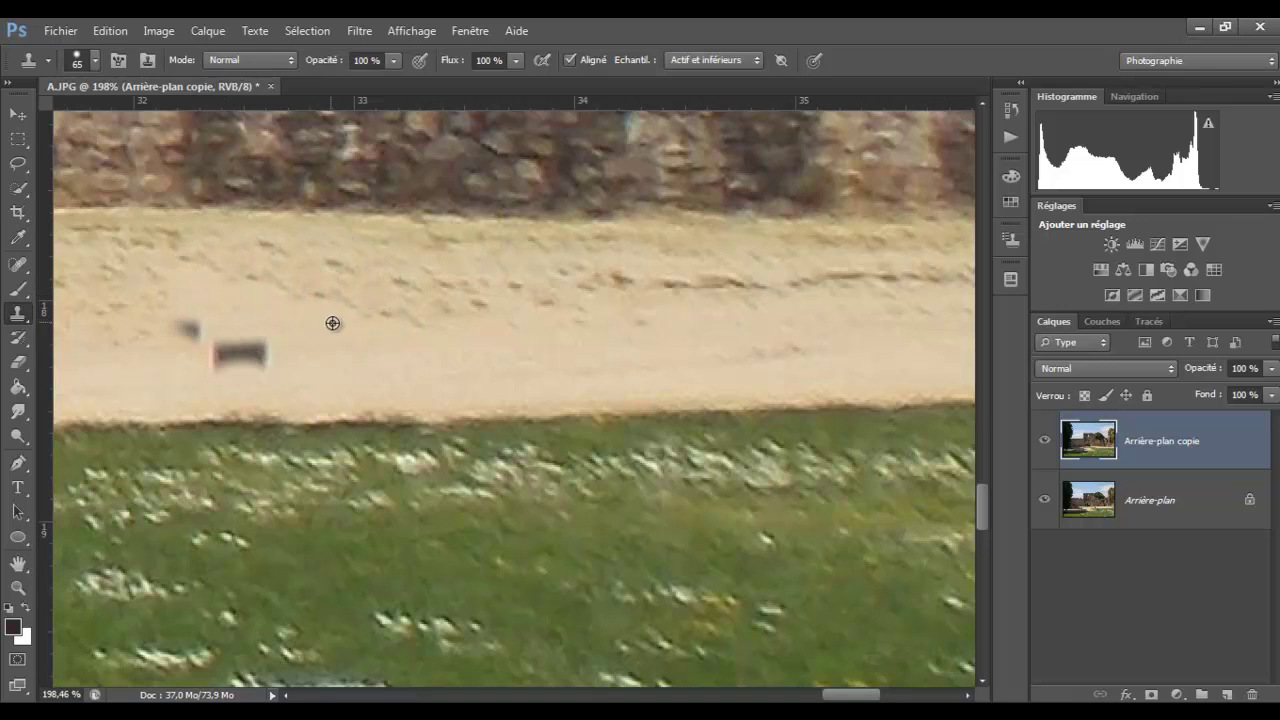
left_click_drag(250, 345, 200, 329)
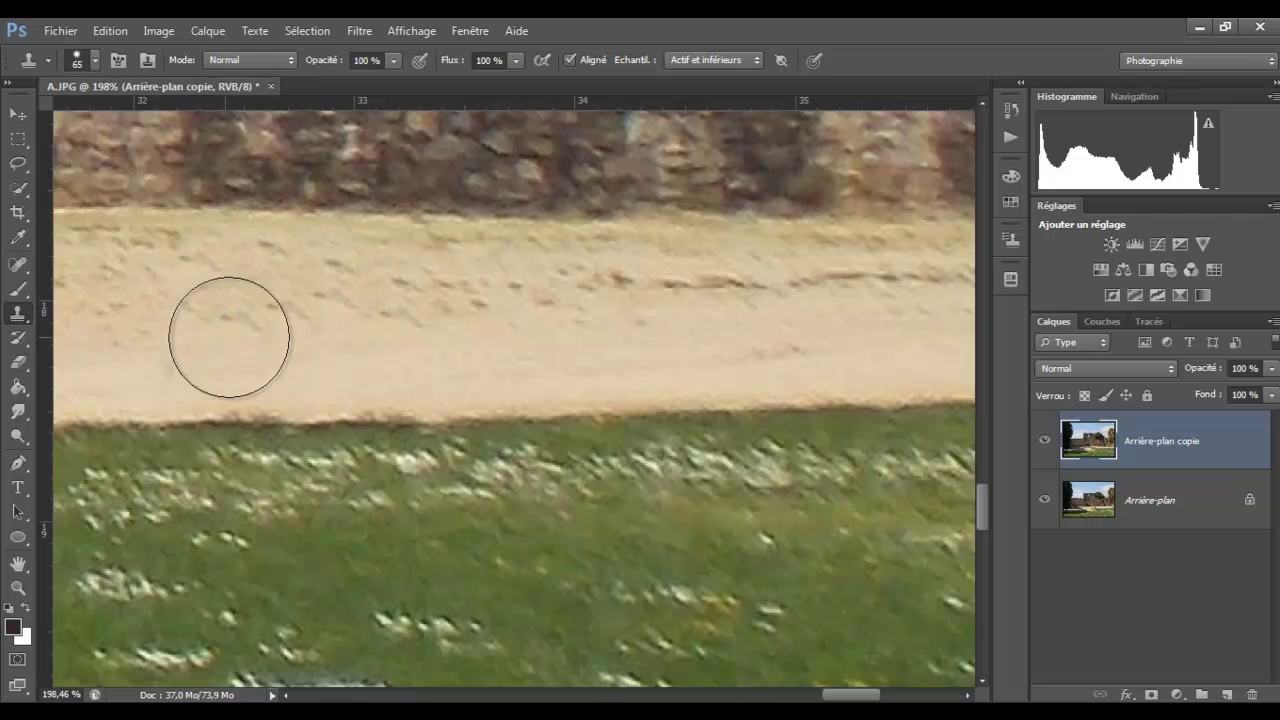
left_click(316, 338, "alt")
left_click_drag(212, 334, 247, 328)
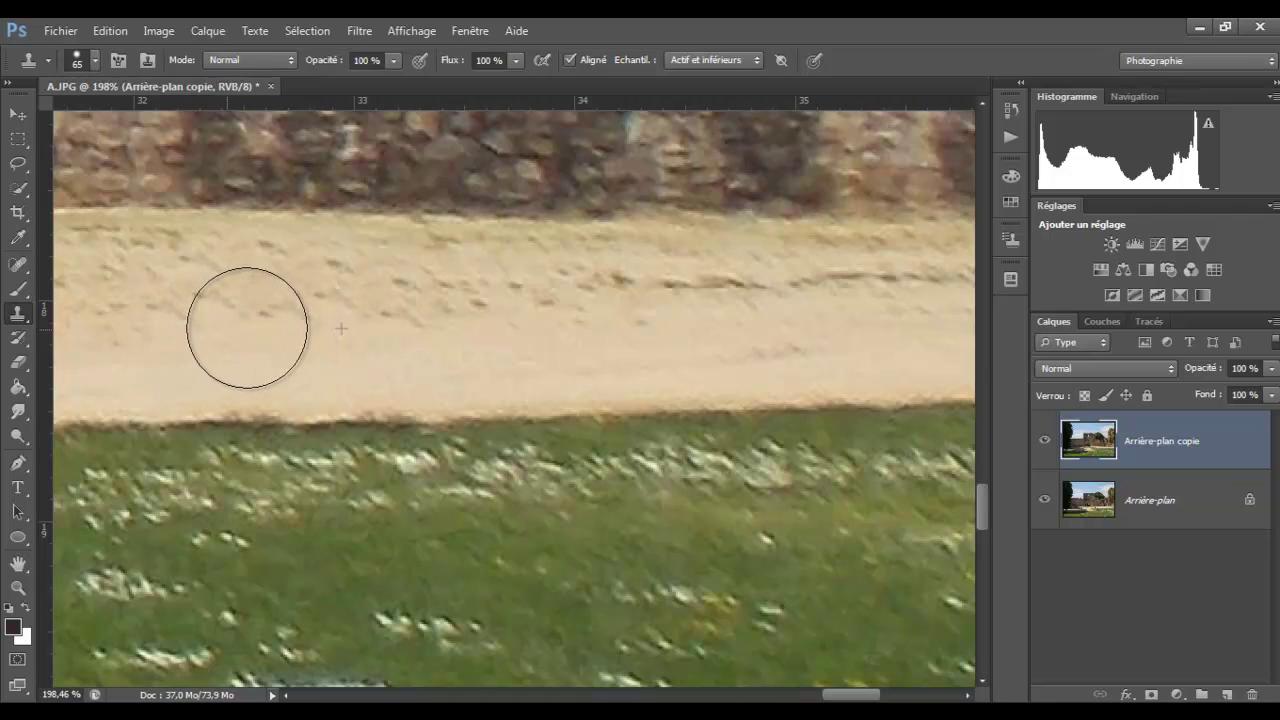
left_click(404, 342, "alt")
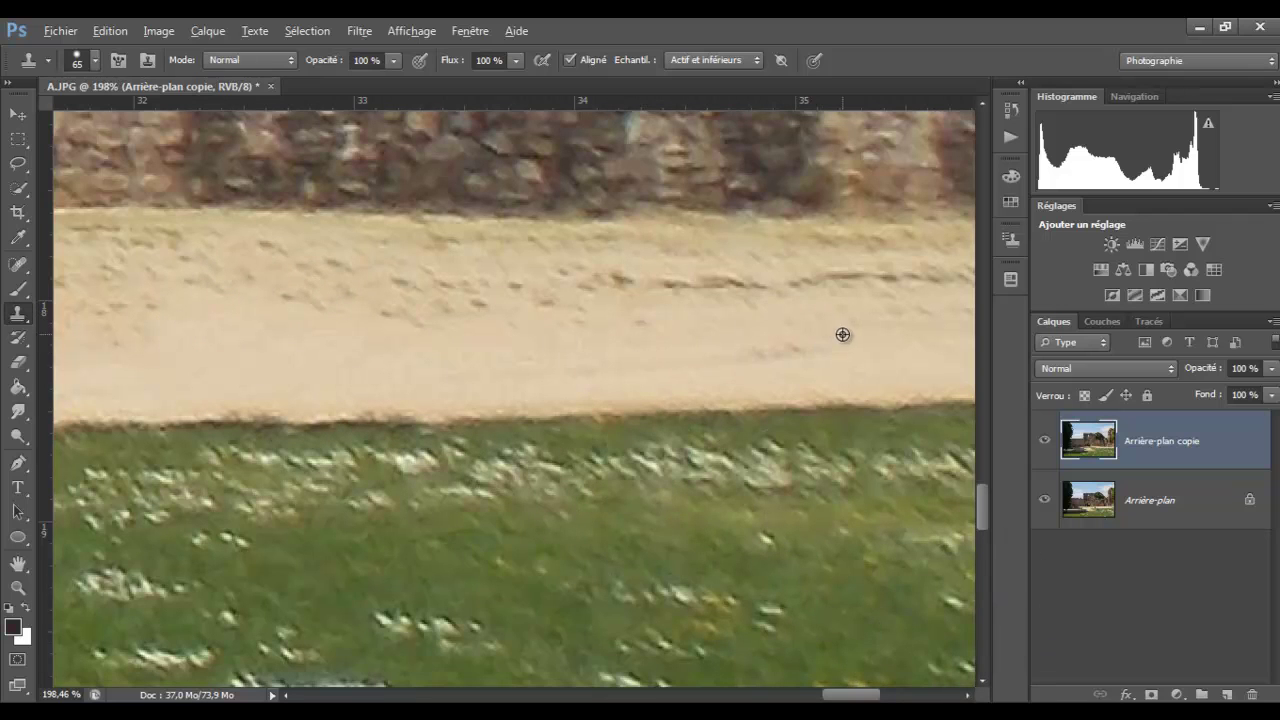
left_click_drag(851, 694, 816, 696)
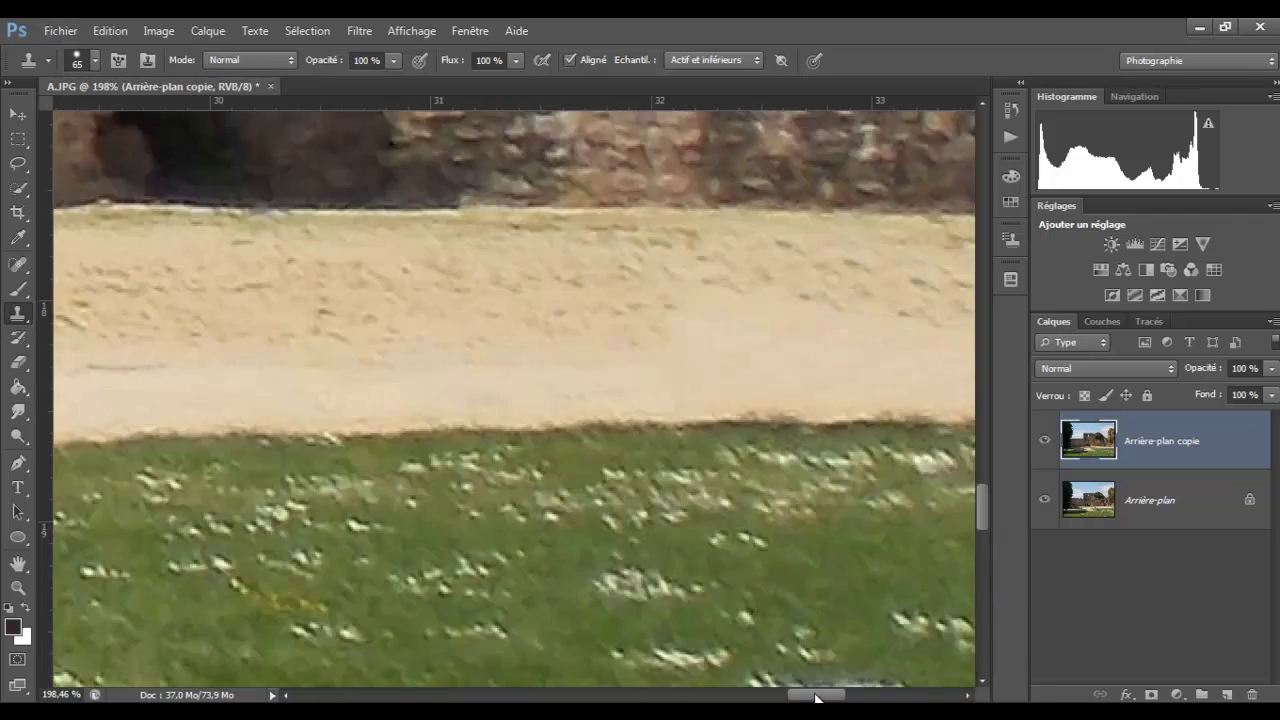
Step: Fit the photo to the window and choose the 35 px soft round brush (0% hardness)
left_click(20, 588)
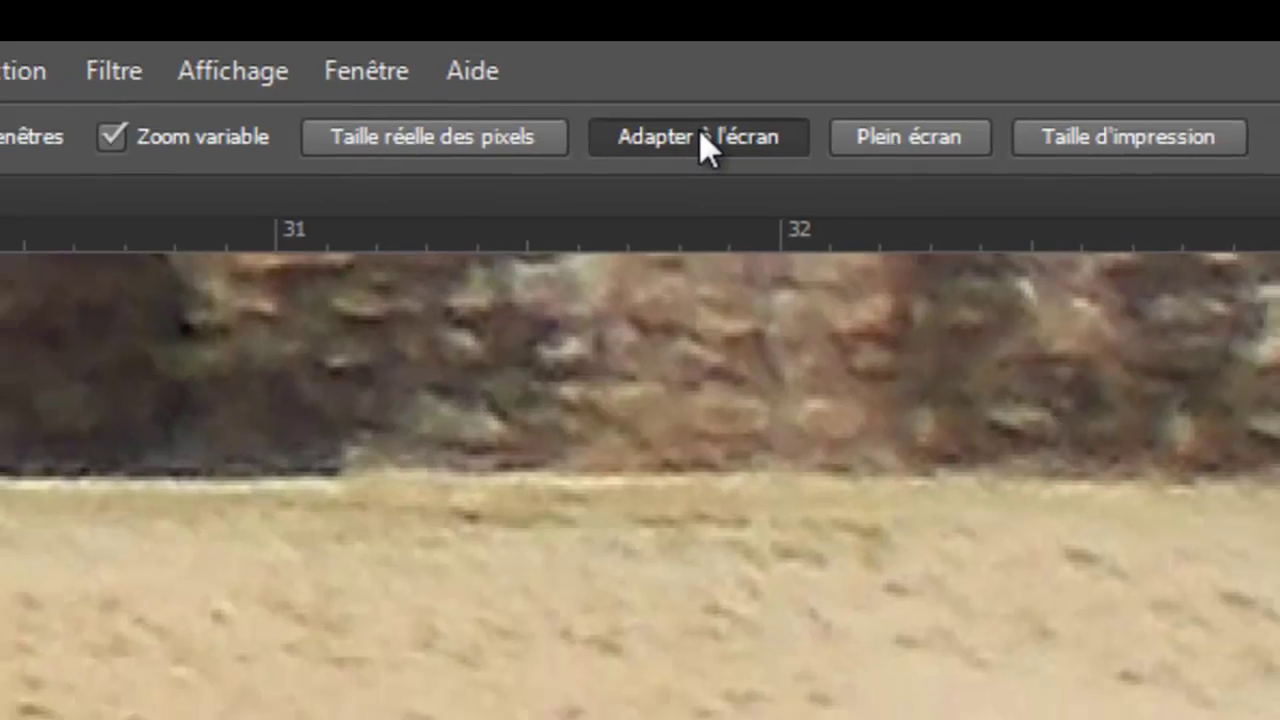
left_click(712, 150)
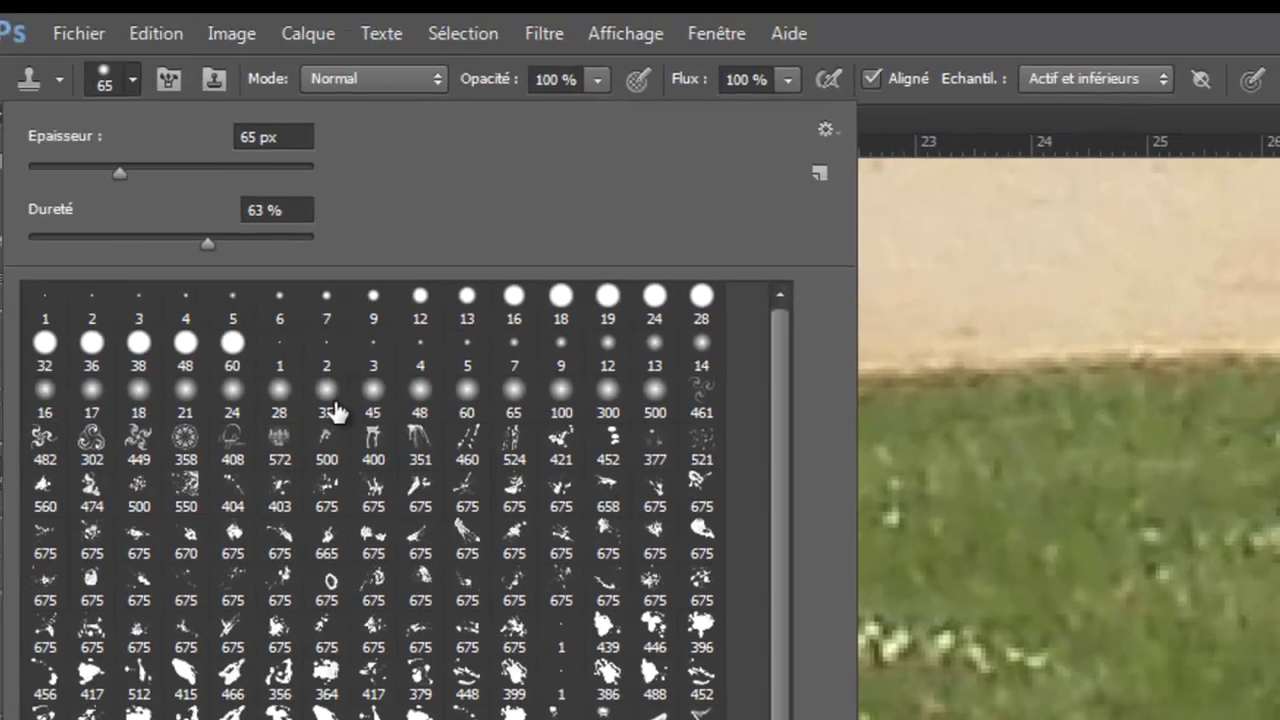
left_click(335, 408)
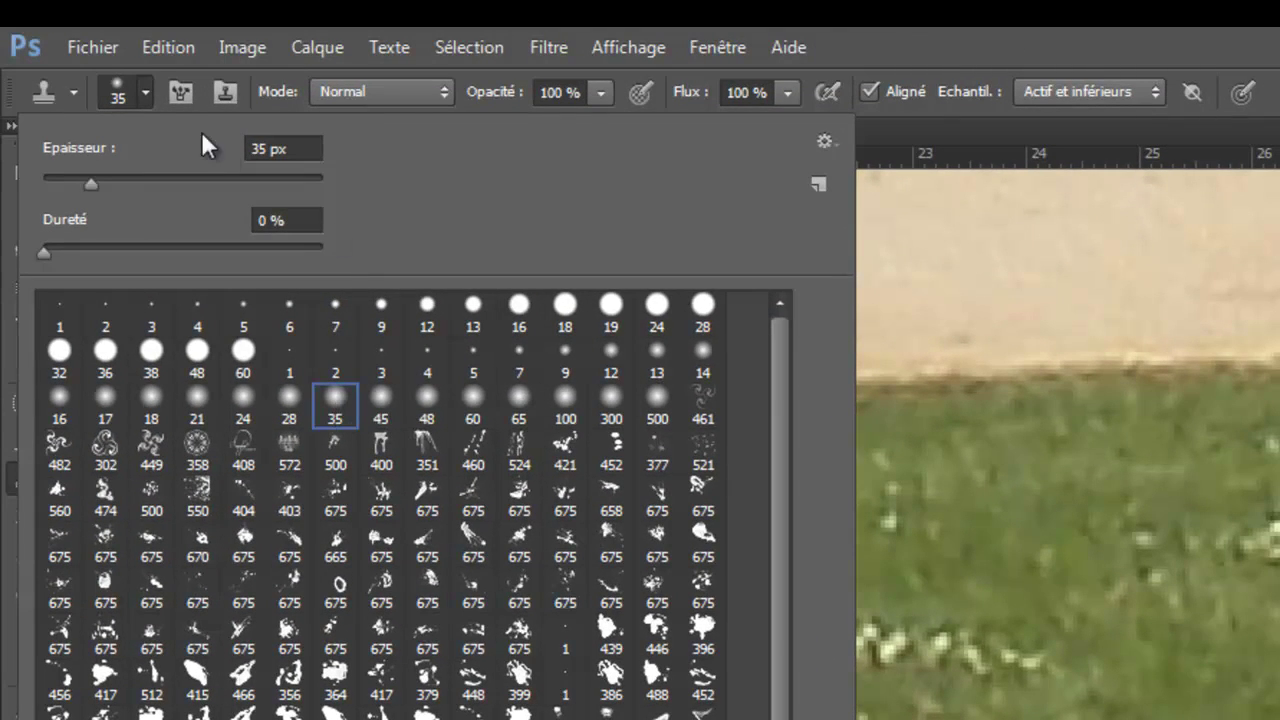
left_click(143, 91)
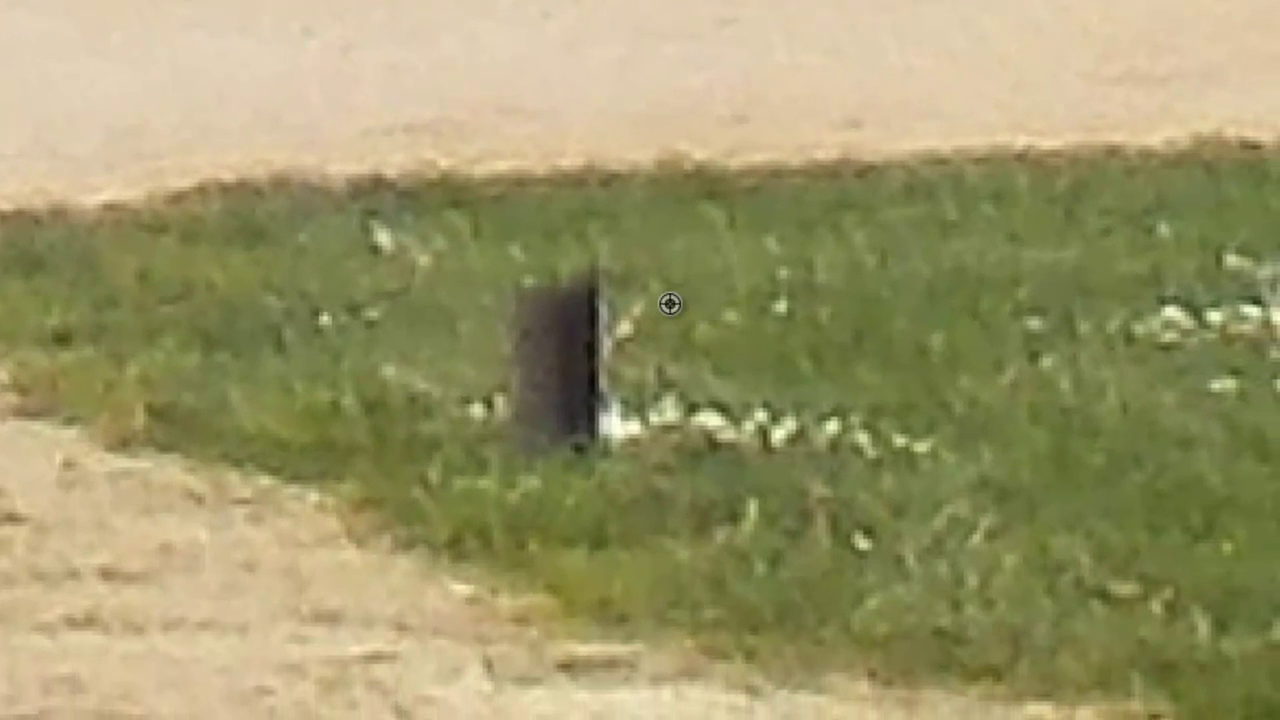
Step: Clone nearby grass over the dark post in the lawn, top to bottom
left_click(670, 304, "alt")
mouse_move(652, 300)
left_mouse_down()
mouse_move(566, 300)
mouse_move(565, 323)
mouse_move(600, 357)
mouse_move(586, 386)
mouse_move(529, 366)
left_mouse_up()
left_click(428, 309, "alt")
mouse_move(428, 309)
left_mouse_down()
mouse_move(557, 306)
mouse_move(466, 306)
mouse_move(475, 289)
mouse_move(540, 294)
left_mouse_up()
left_click(466, 306, "alt")
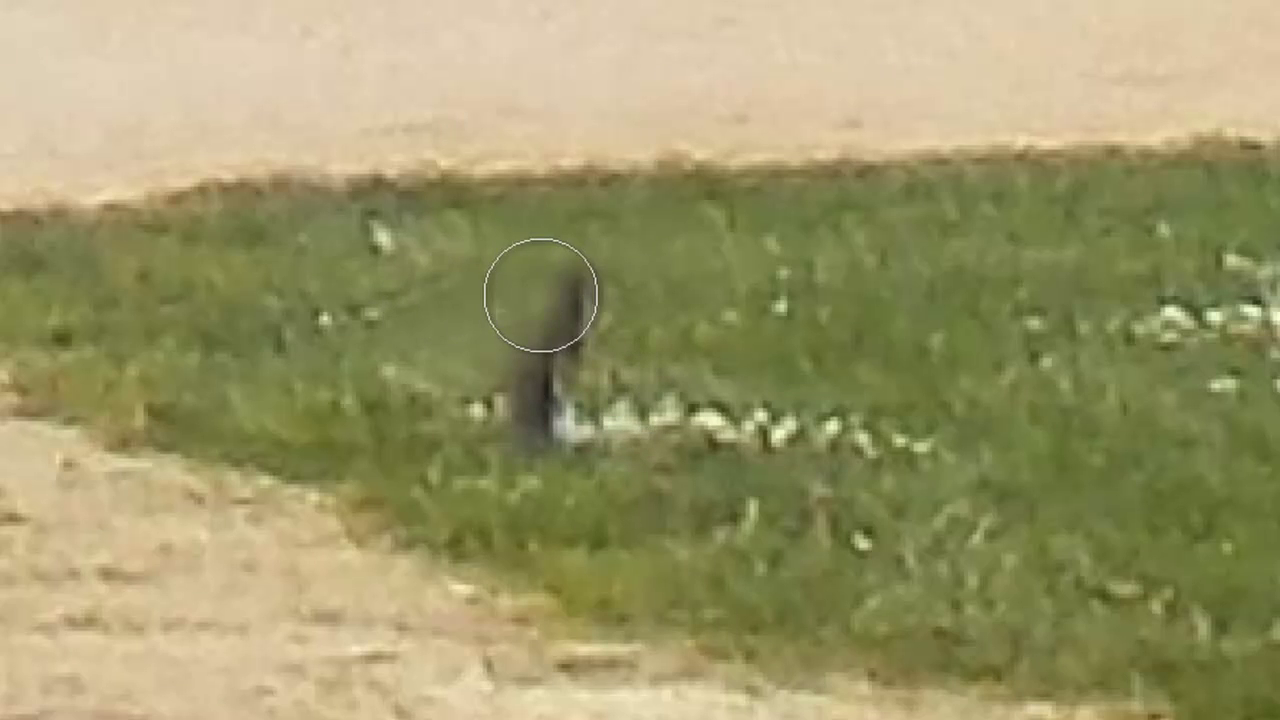
left_click(403, 300, "alt")
mouse_move(437, 346)
left_mouse_down()
mouse_move(495, 408)
mouse_move(523, 403)
mouse_move(566, 463)
mouse_move(571, 323)
mouse_move(586, 303)
mouse_move(557, 337)
mouse_move(574, 357)
left_mouse_up()
left_click(489, 434, "alt")
left_click(750, 336, "alt")
Step: Continue the white stone row across the patch and blend the surrounding grass texture
left_click_drag(653, 407, 500, 420)
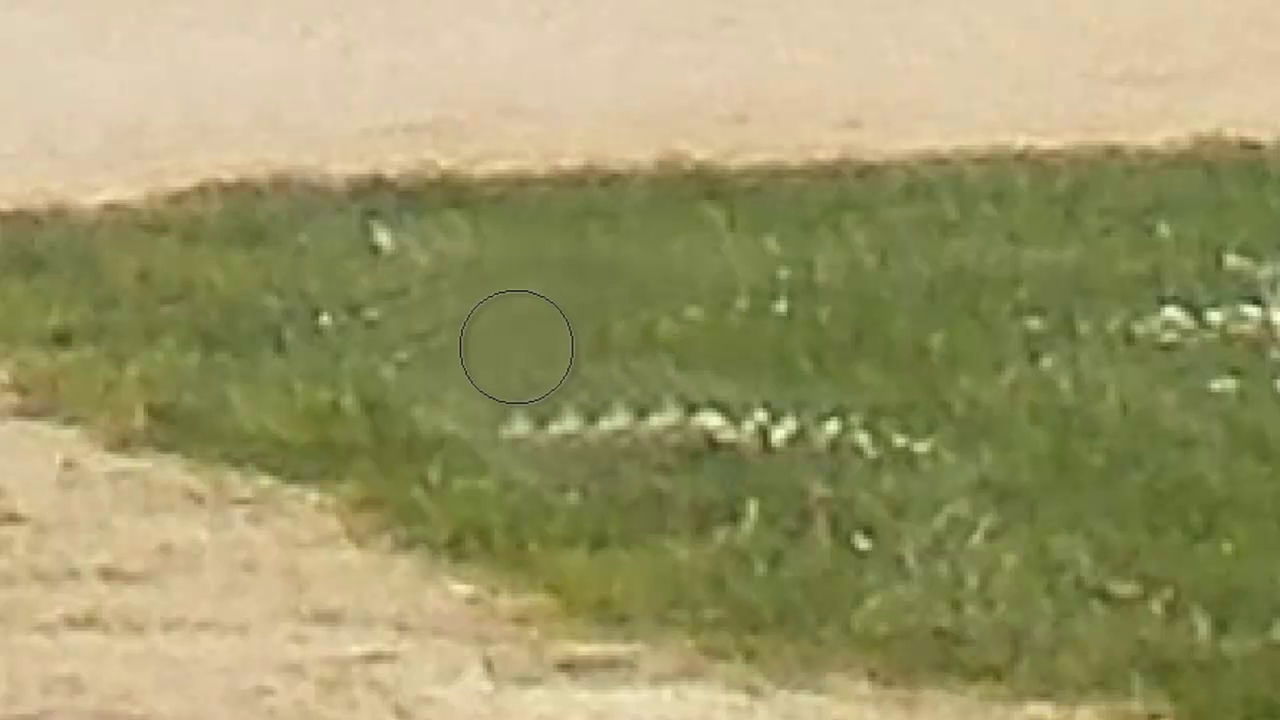
left_click(381, 303, "alt")
left_click_drag(480, 312, 520, 329)
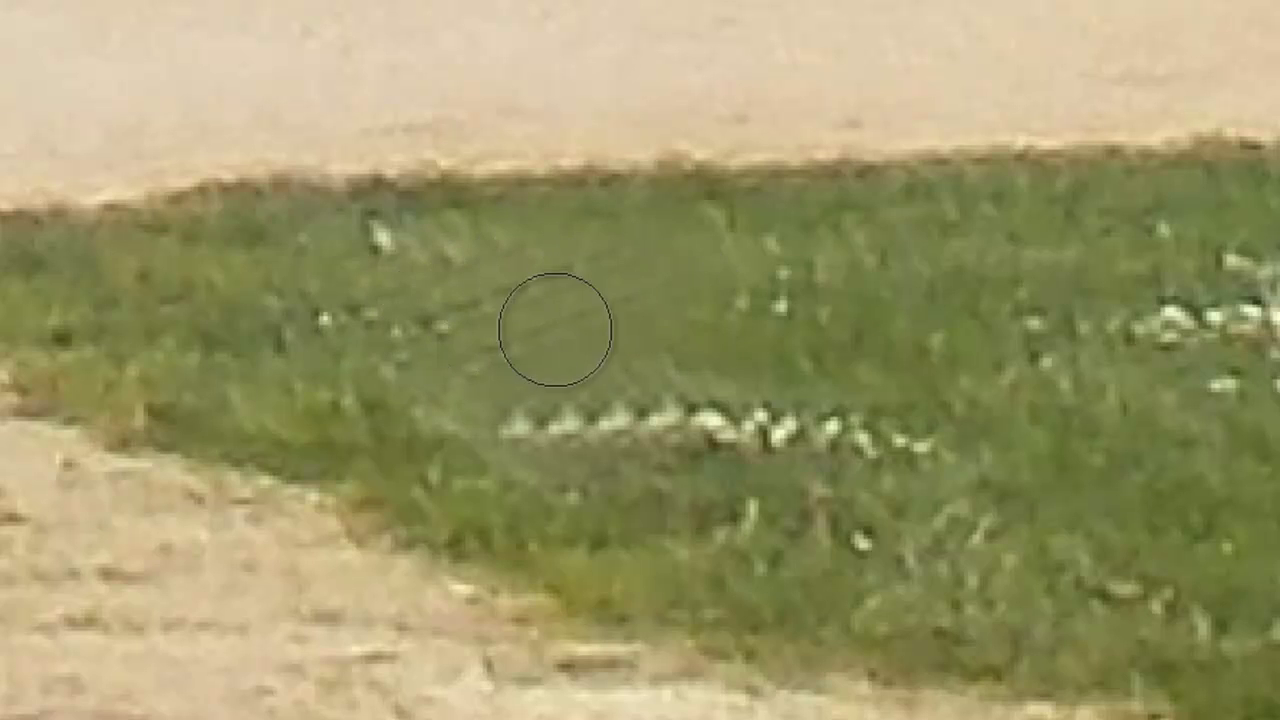
left_click(360, 364, "alt")
mouse_move(405, 328)
left_mouse_down()
mouse_move(537, 294)
mouse_move(586, 294)
mouse_move(640, 317)
mouse_move(569, 309)
mouse_move(586, 331)
mouse_move(476, 320)
left_mouse_up()
left_click(767, 334, "alt")
left_click(674, 491, "alt")
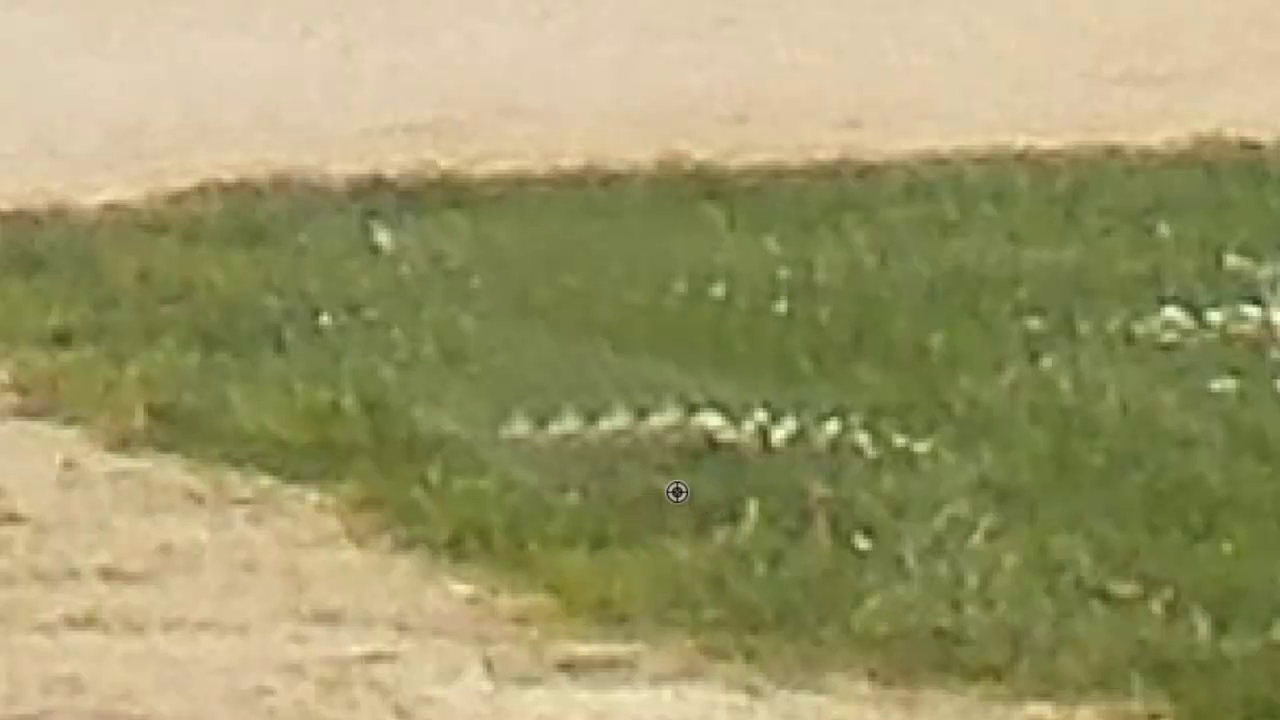
left_click(949, 443, "alt")
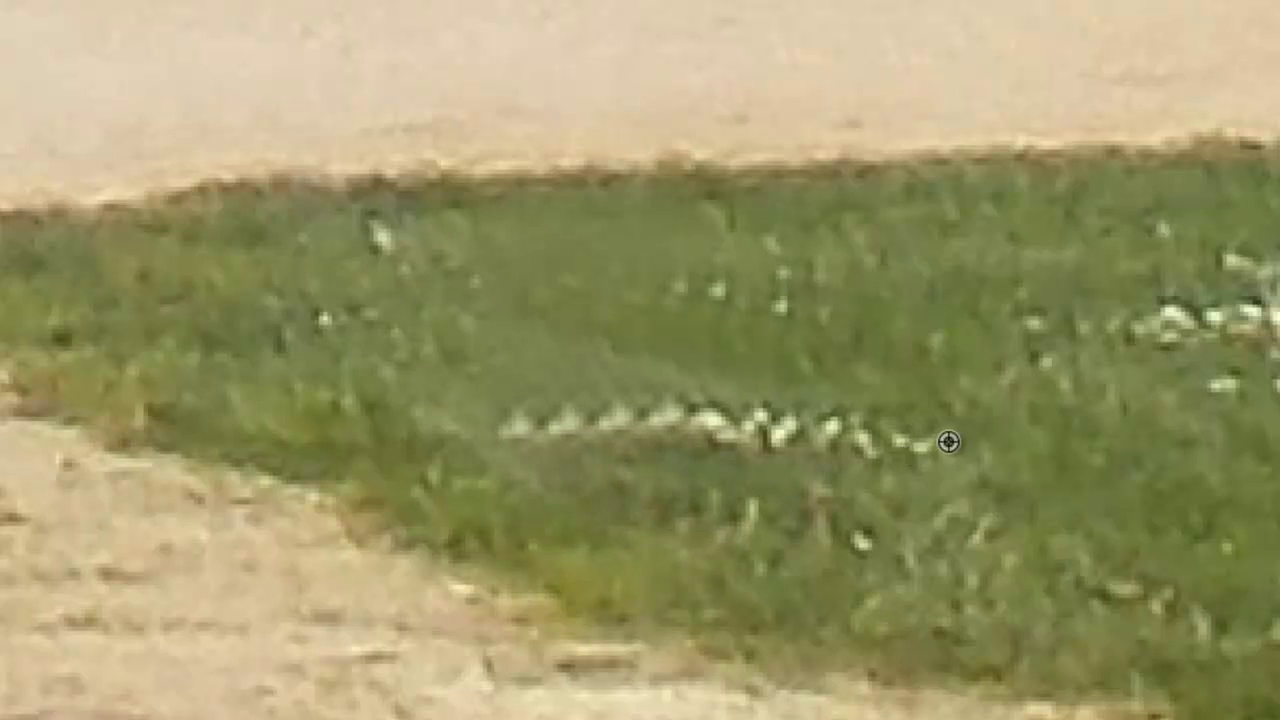
mouse_move(930, 438)
left_mouse_down()
mouse_move(829, 423)
mouse_move(707, 428)
left_mouse_up()
left_click(503, 402, "alt")
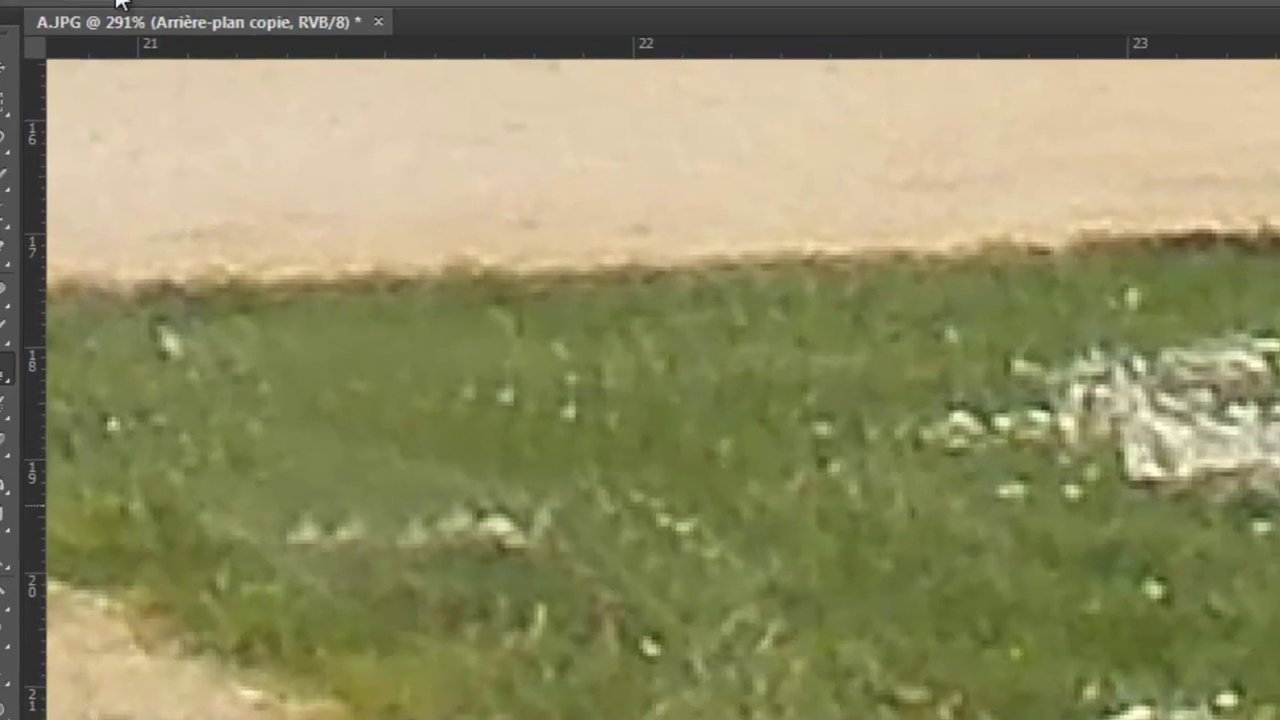
Step: With a 65 px soft brush, paint out the stray white spots and smooth the grass
left_click(145, 31)
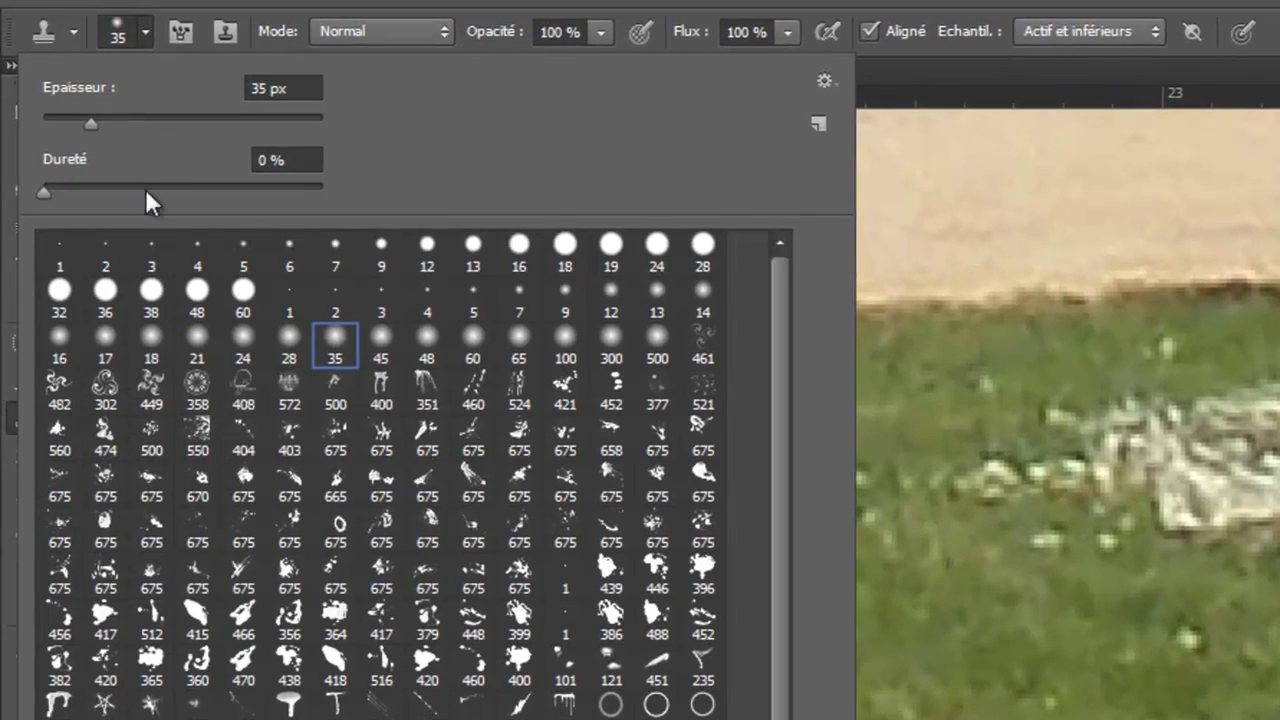
left_click(519, 342)
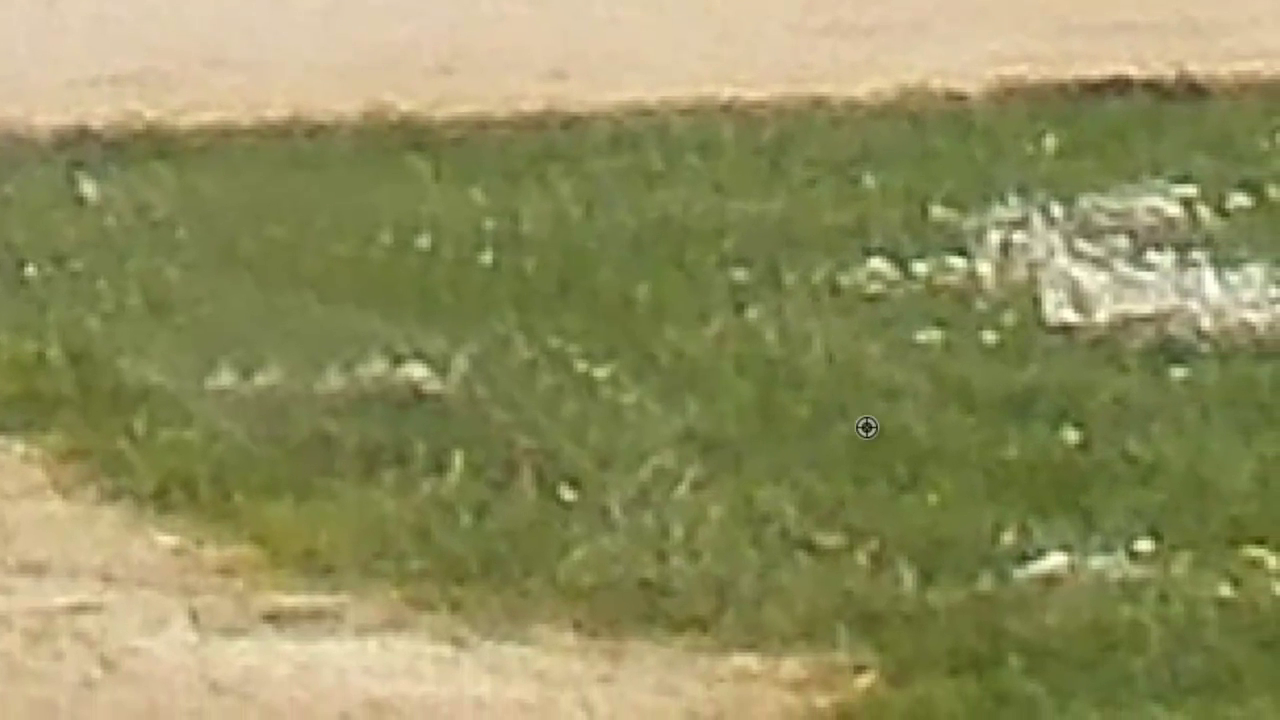
left_click(865, 413, "alt")
mouse_move(443, 343)
left_mouse_down()
mouse_move(286, 348)
mouse_move(143, 323)
left_mouse_up()
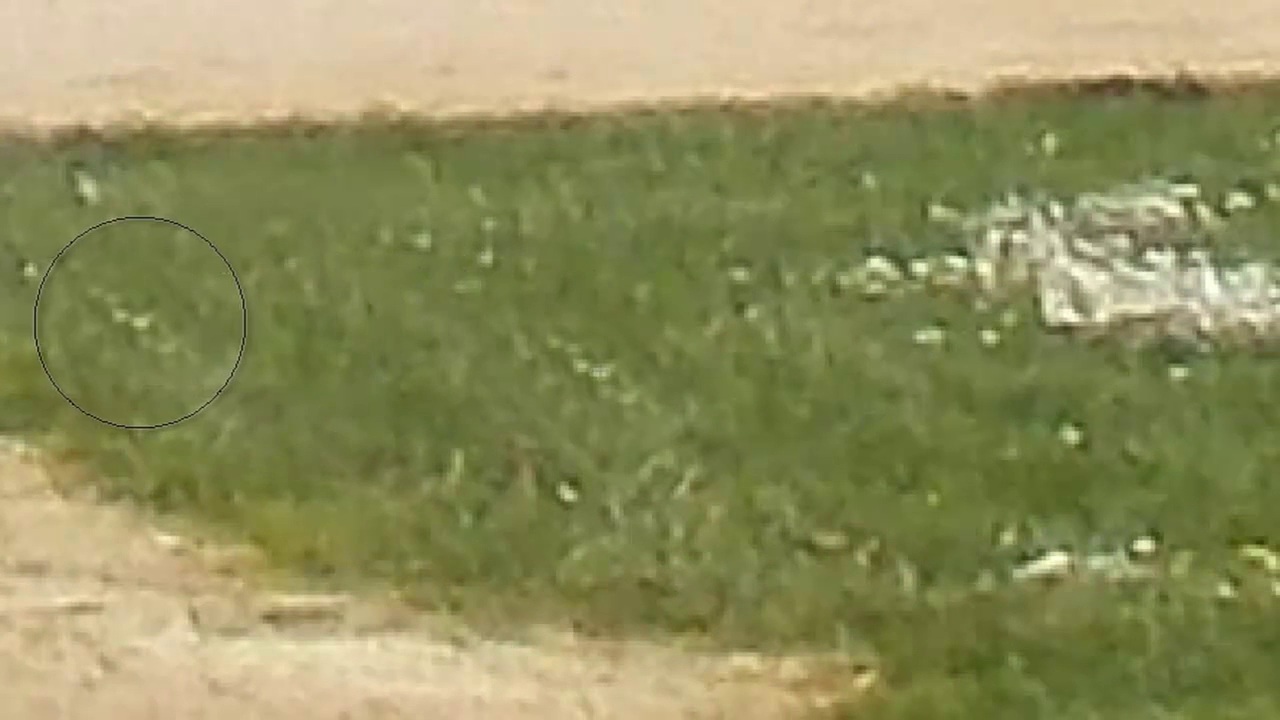
mouse_move(723, 400)
left_mouse_down()
mouse_move(523, 374)
mouse_move(523, 400)
mouse_move(626, 406)
left_mouse_up()
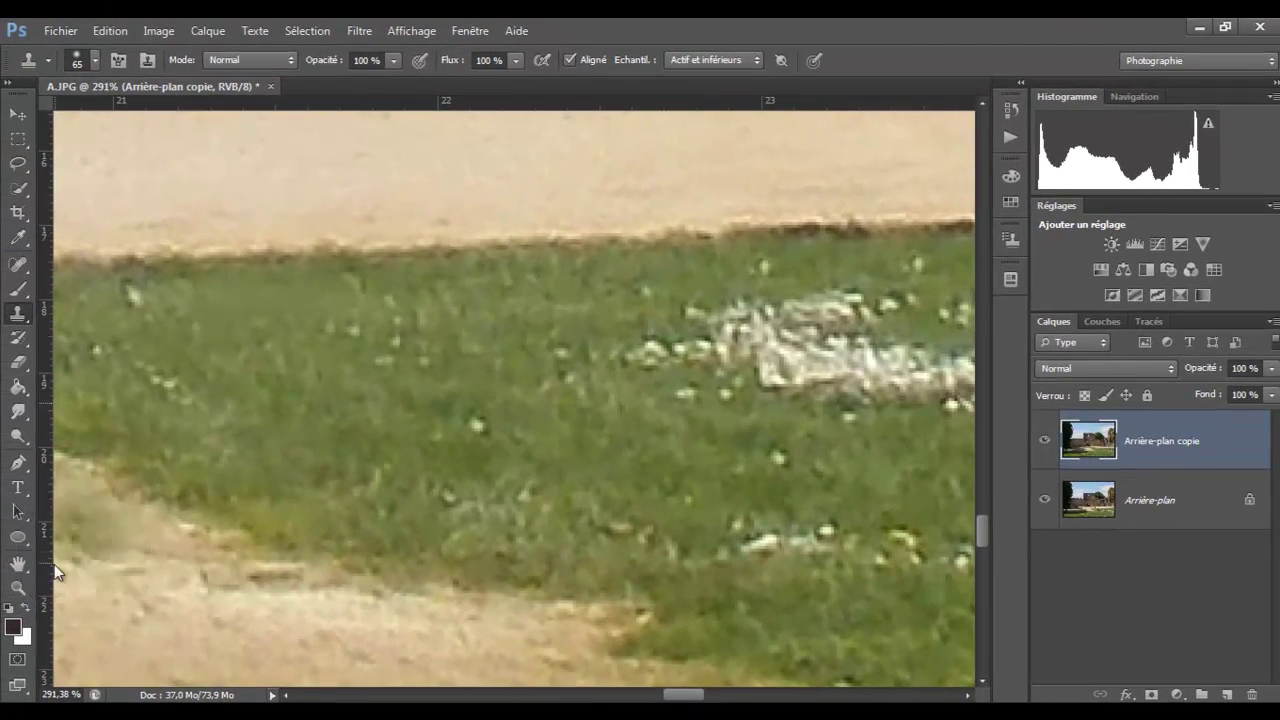
Step: Fit the whole courtyard photo in the window and go back to the Clone Stamp
left_click(30, 585)
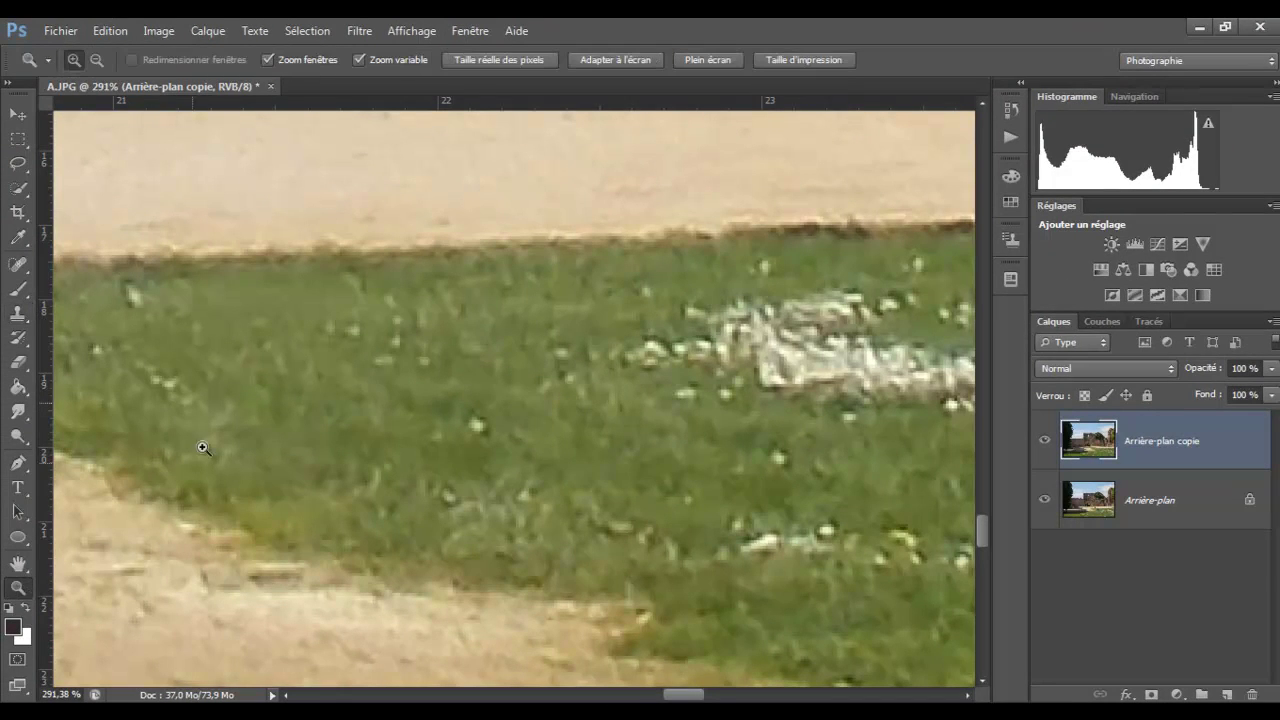
left_click(612, 60)
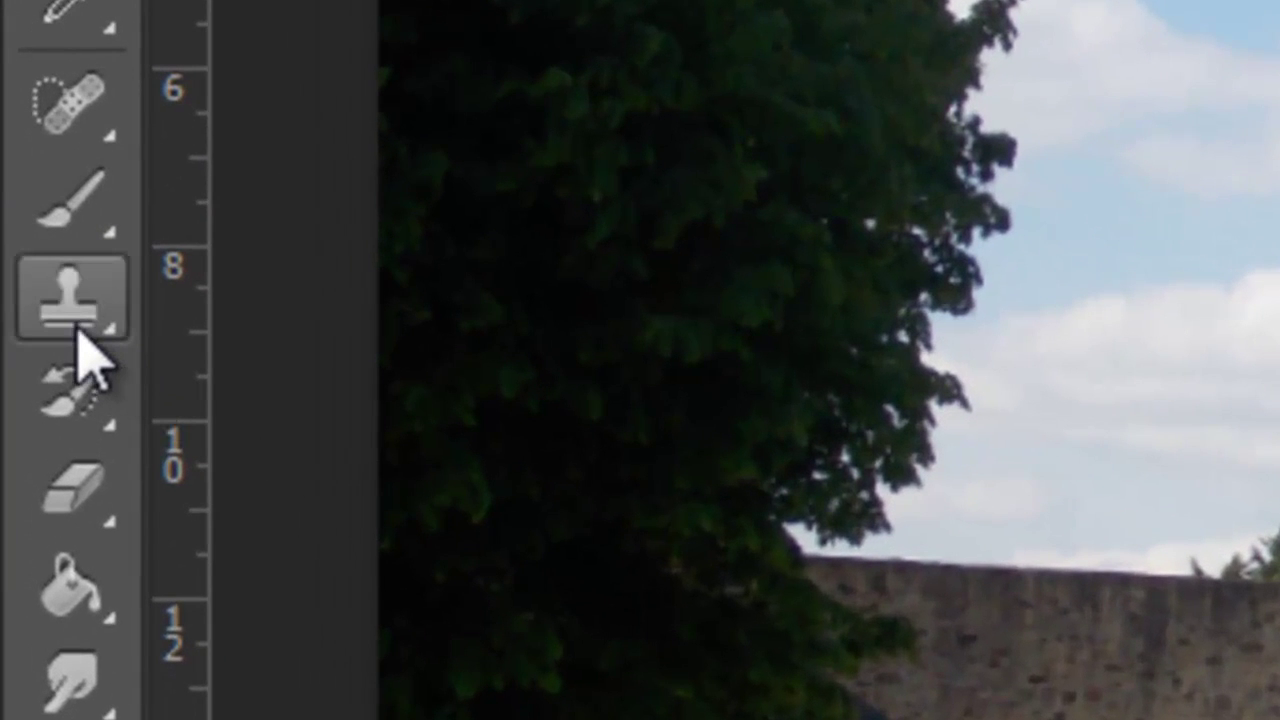
left_click(78, 323)
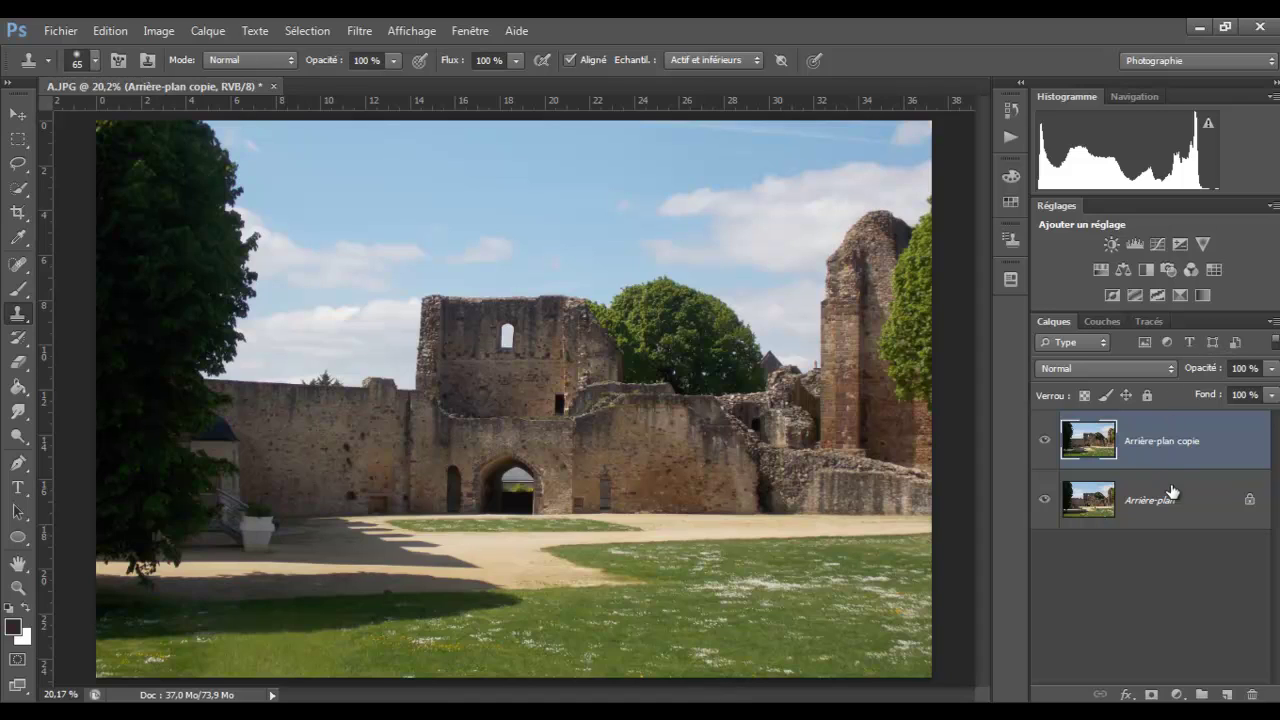
Step: Flatten the layers with Aplatir l'image from the Arrière-plan layer's context menu
left_click(1165, 502)
right_click(1162, 500)
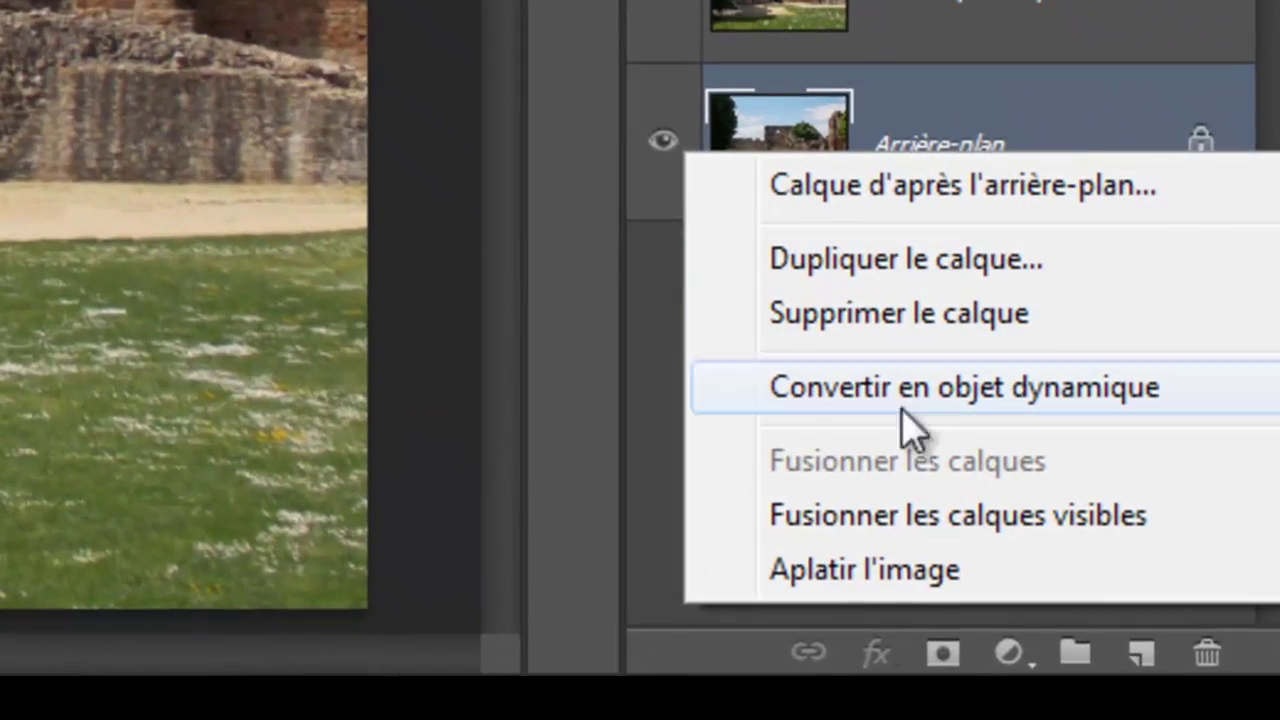
left_click(1128, 658)
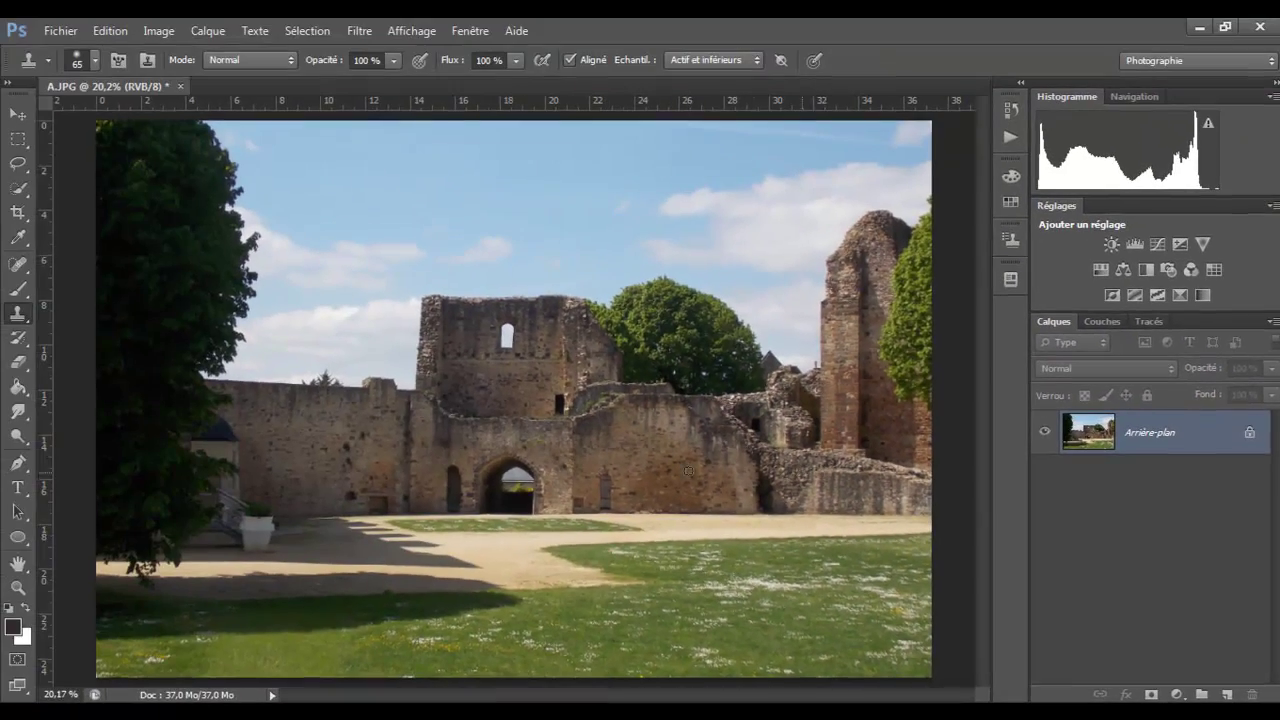